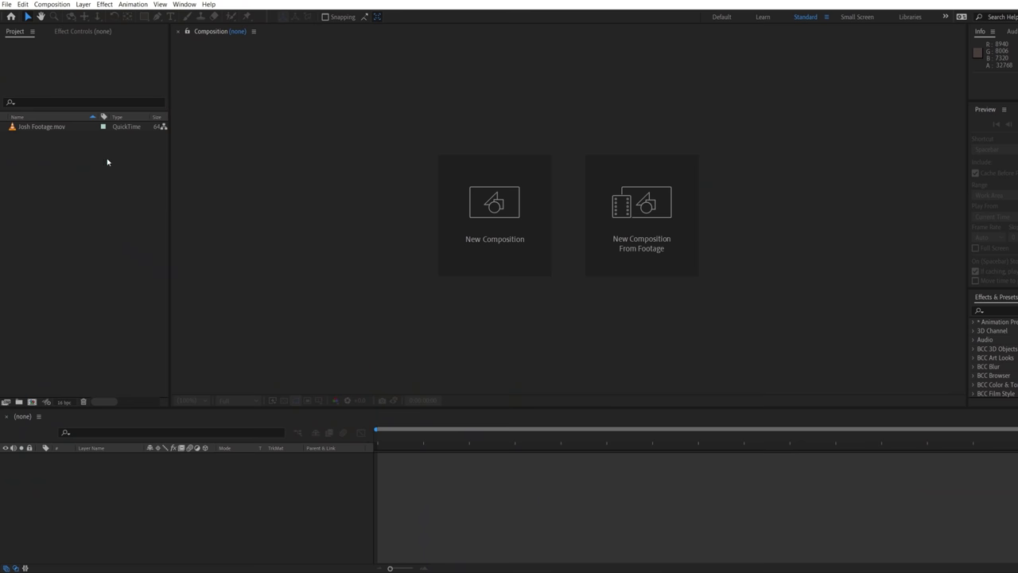
Create a Josh Footage composition from the clip and add a null object named Left Eye
{"action": "left_click_drag", "start_coordinate": [53, 127], "coordinate": [76, 140]}
{"action": "left_click_drag", "start_coordinate": [300, 186], "coordinate": [365, 197]}
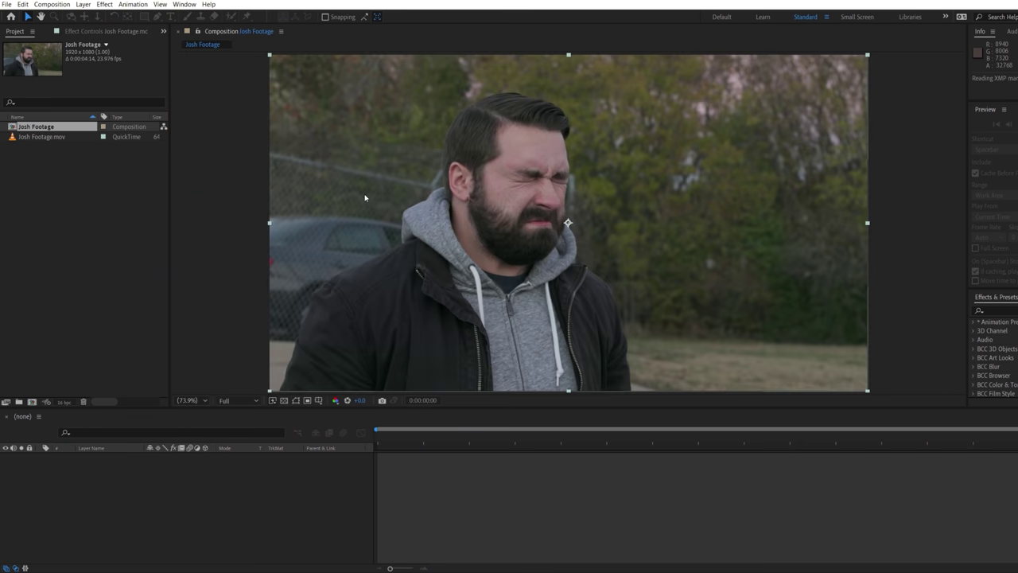
{"action": "right_click", "coordinate": [216, 361]}
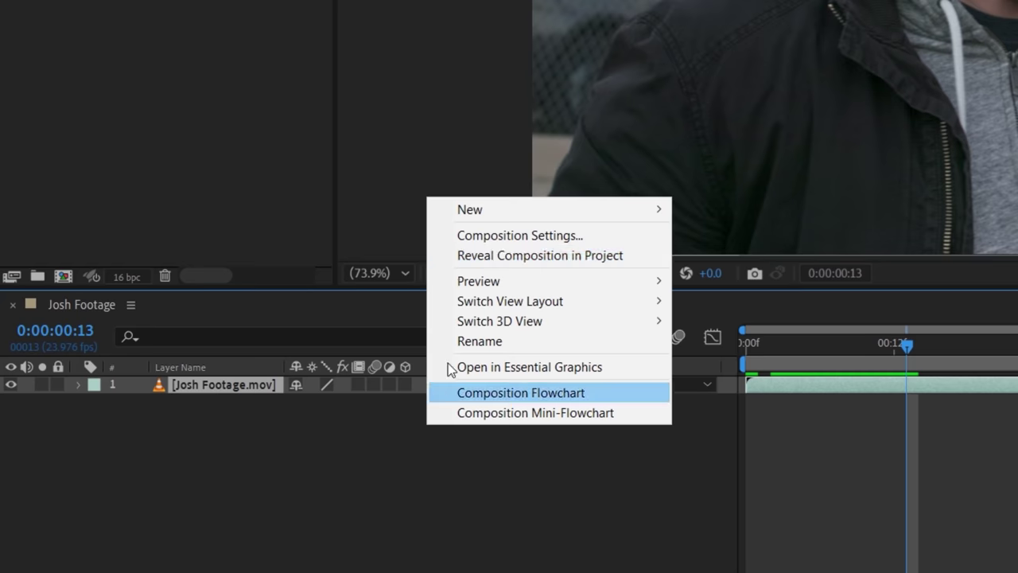
{"action": "mouse_move", "coordinate": [242, 368]}
{"action": "left_click", "coordinate": [371, 421]}
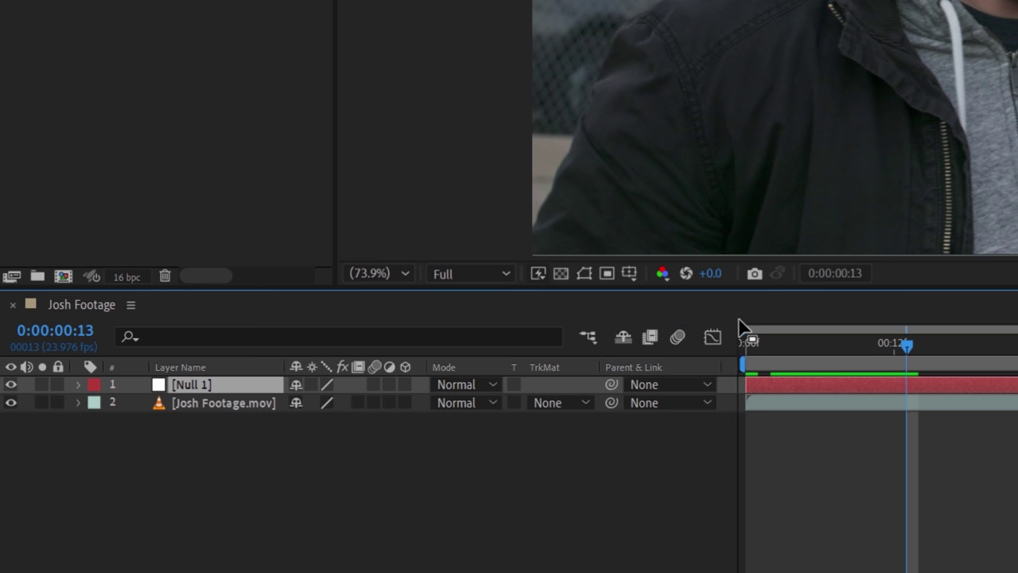
{"action": "key", "text": "Return"}
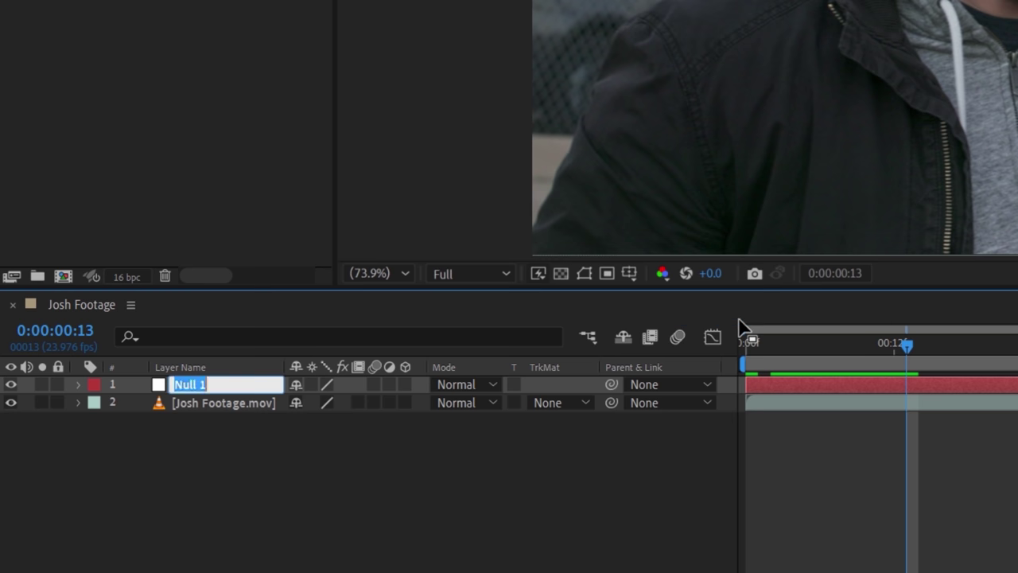
{"action": "key", "text": "Return"}
Duplicate the Left Eye null and rename the copy Right Eye
{"action": "key", "text": "ctrl+d"}
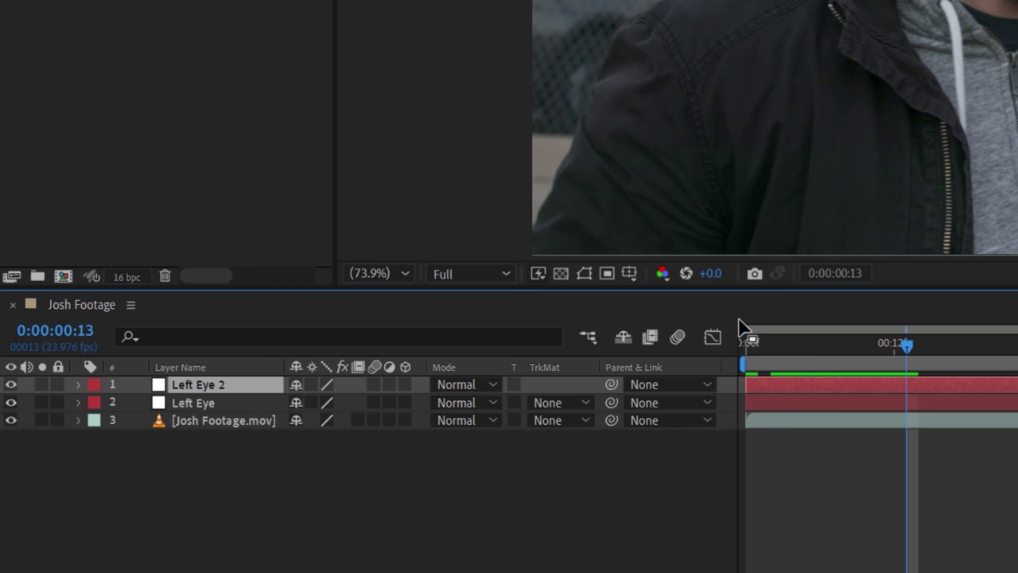
{"action": "key", "text": "Return"}
{"action": "type", "text": "Righ"}
{"action": "key", "text": "Return"}
Apply Boris FX Mocha Pro to the Josh Footage.mov layer
{"action": "left_click", "coordinate": [256, 421]}
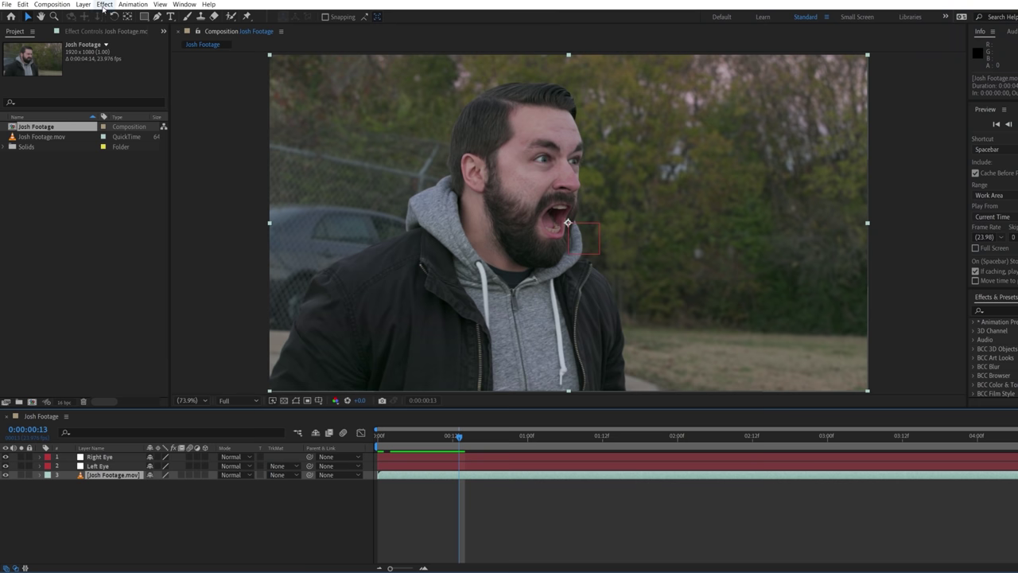
{"action": "left_click", "coordinate": [104, 5]}
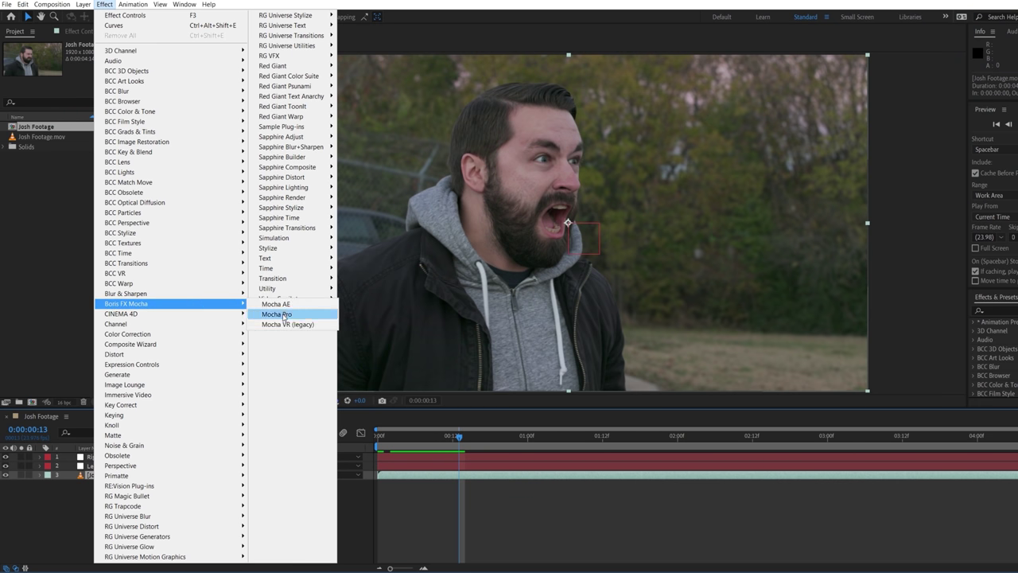
{"action": "left_click", "coordinate": [281, 315]}
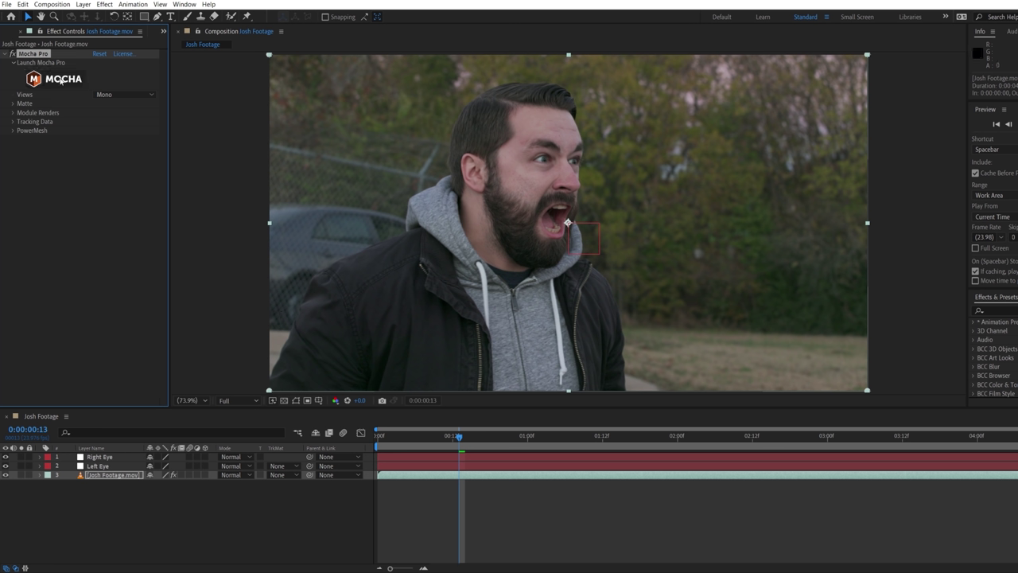
Launch Mocha Pro, outline the face with an X-Spline, and generate a uniform tracking mesh
{"action": "left_click", "coordinate": [59, 81]}
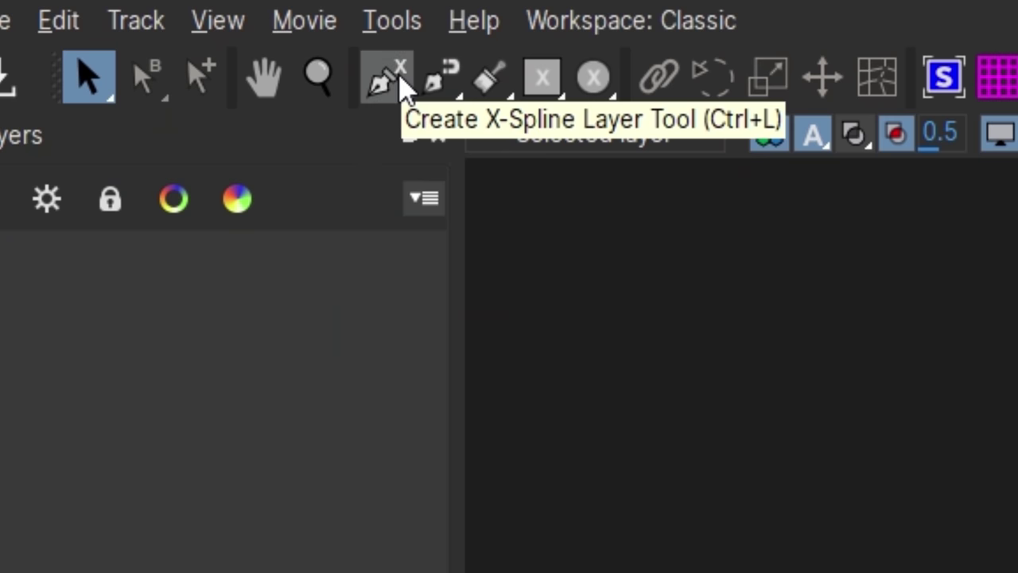
{"action": "left_click", "coordinate": [394, 80]}
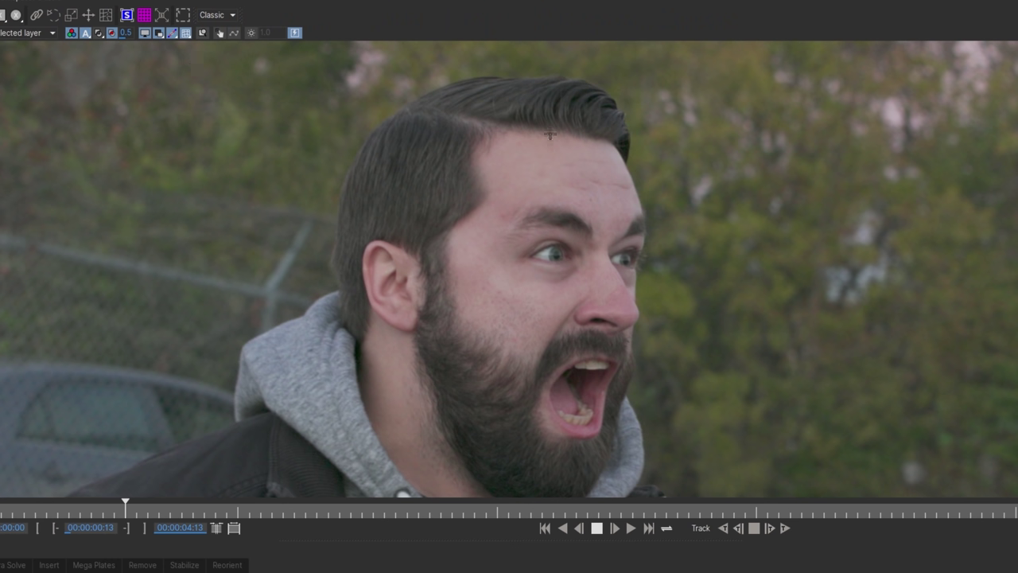
{"action": "left_click", "coordinate": [563, 142]}
{"action": "left_click", "coordinate": [598, 150]}
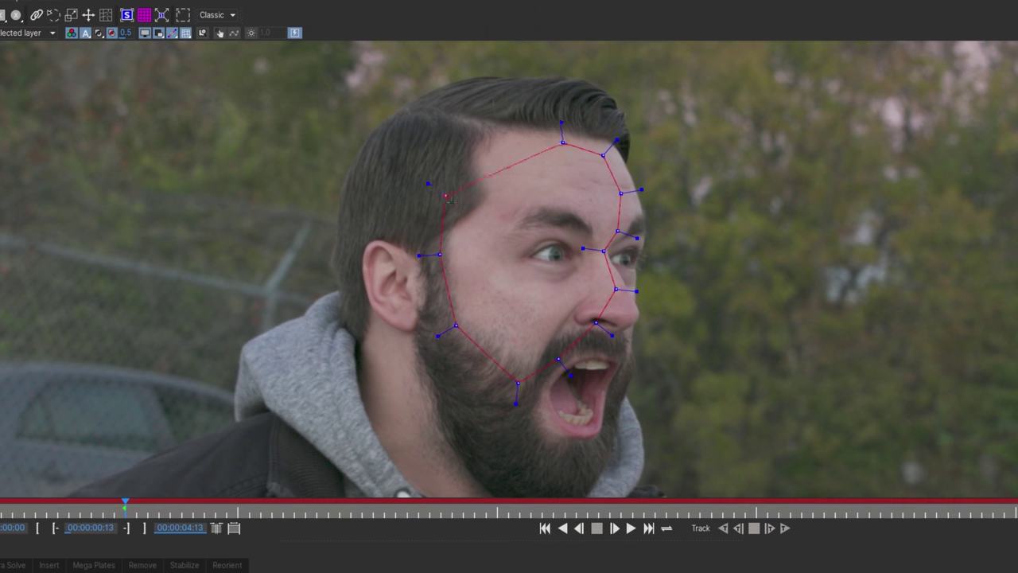
{"action": "right_click", "coordinate": [522, 130]}
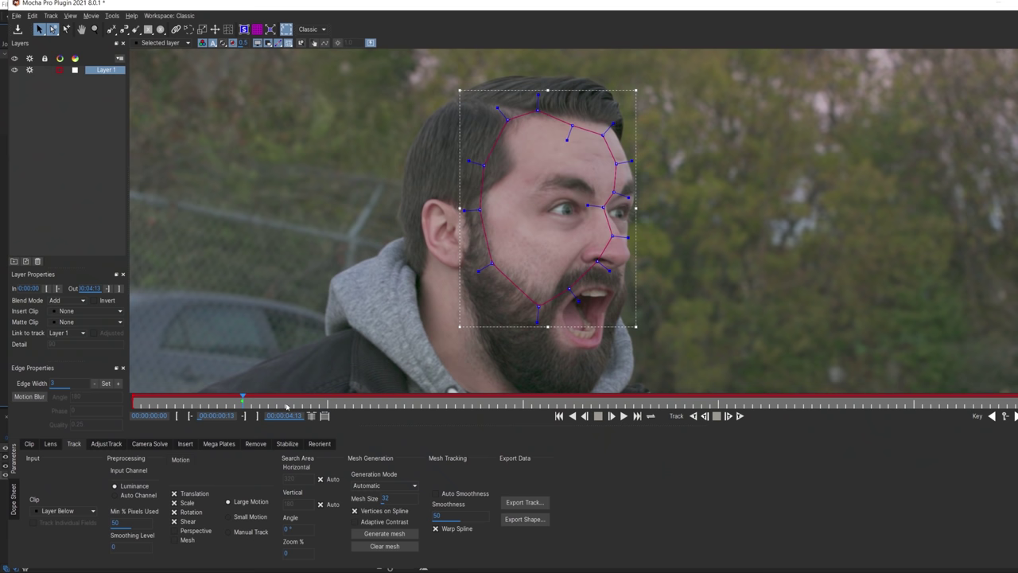
{"action": "left_click", "coordinate": [174, 540]}
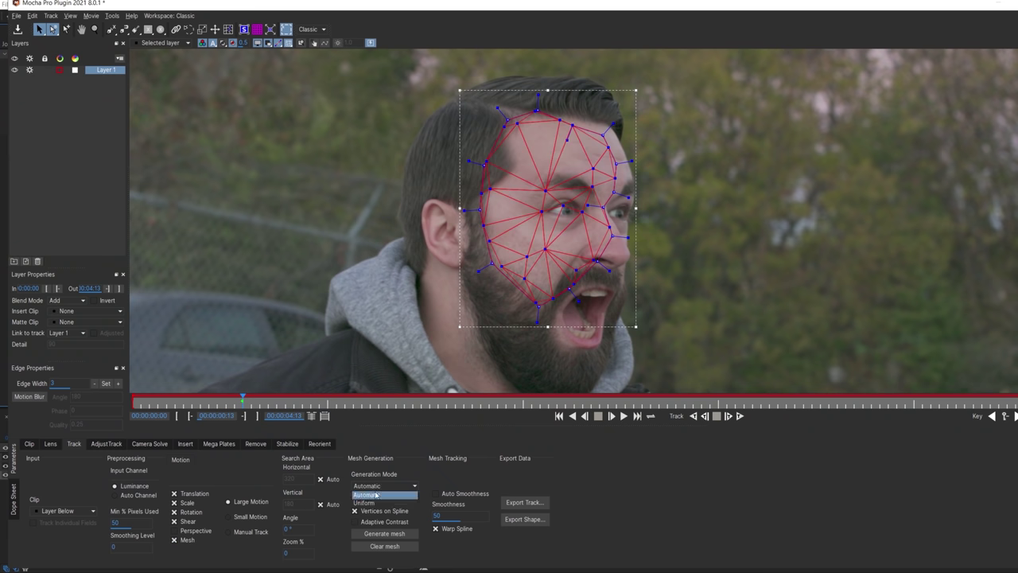
{"action": "left_click", "coordinate": [388, 533]}
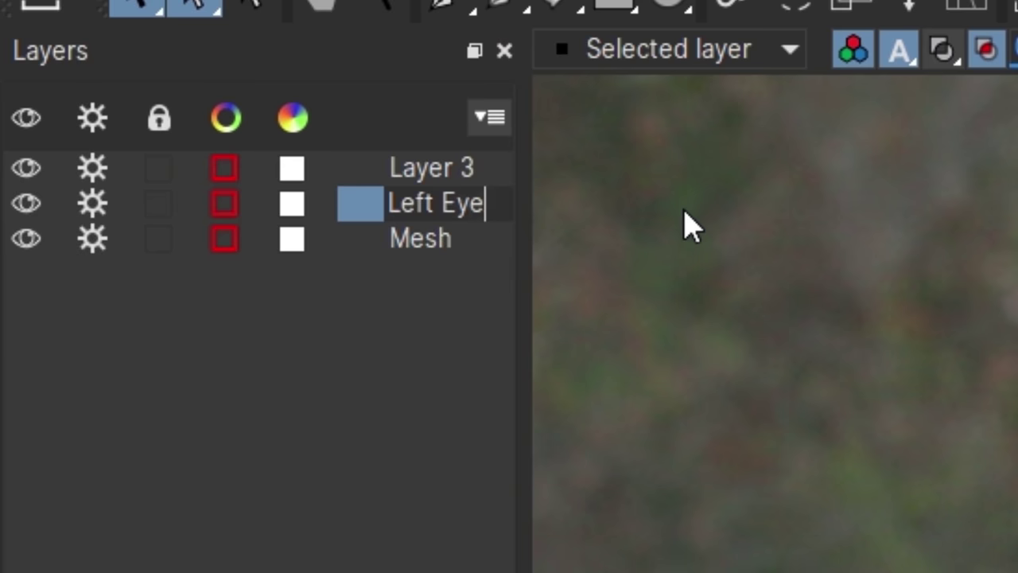
{"action": "key", "text": "Return"}
Rename the top eye layer to Right Eye
{"action": "double_click", "coordinate": [109, 70]}
{"action": "type", "text": "Right Eye"}
{"action": "key", "text": "Return"}
Track the face mesh and eye layers forward and backward, dismissing the tracking errors
{"action": "left_click", "coordinate": [741, 416]}
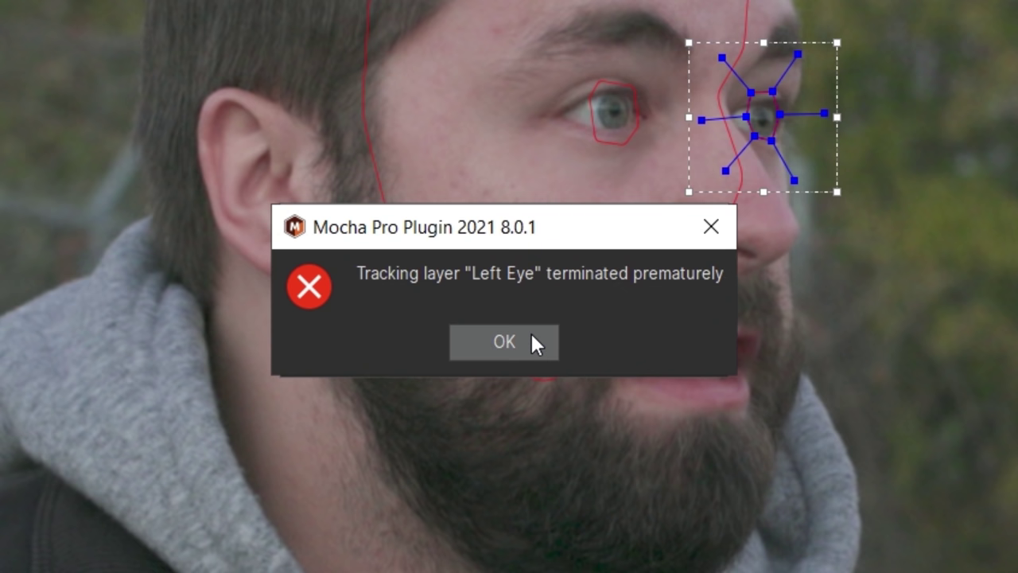
{"action": "left_click", "coordinate": [531, 333]}
{"action": "left_click", "coordinate": [531, 333]}
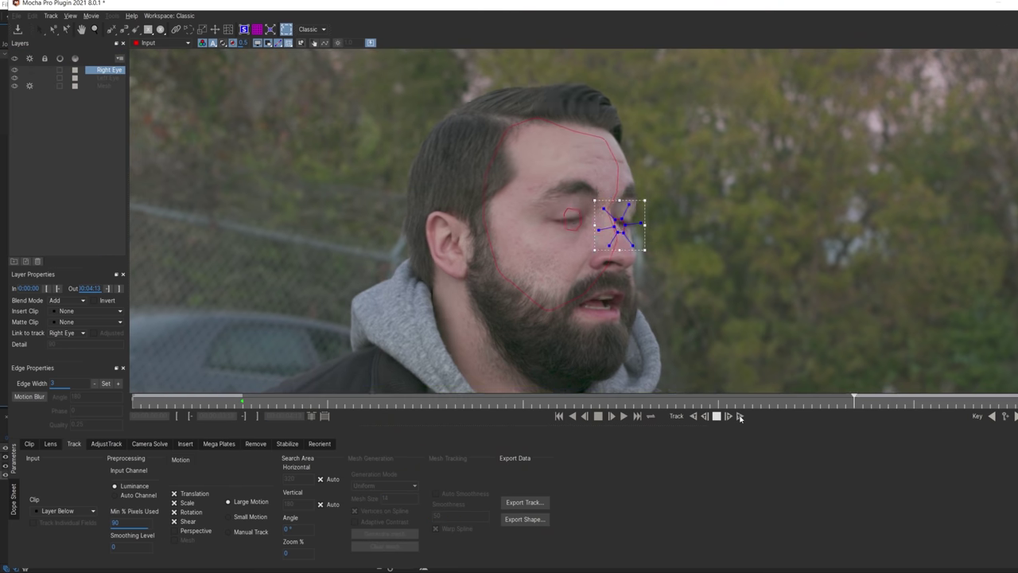
{"action": "left_click", "coordinate": [740, 416]}
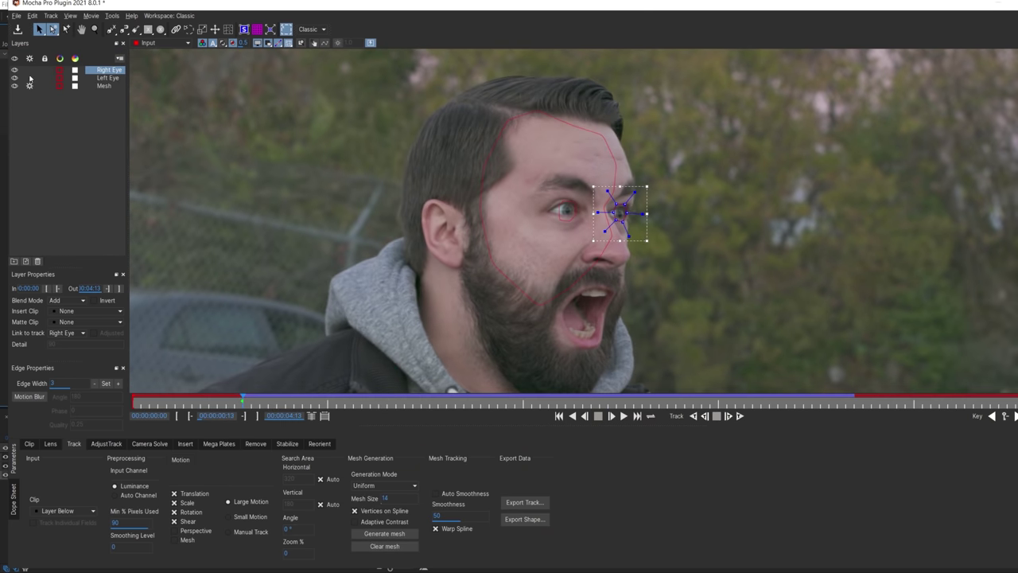
{"action": "left_click", "coordinate": [693, 416]}
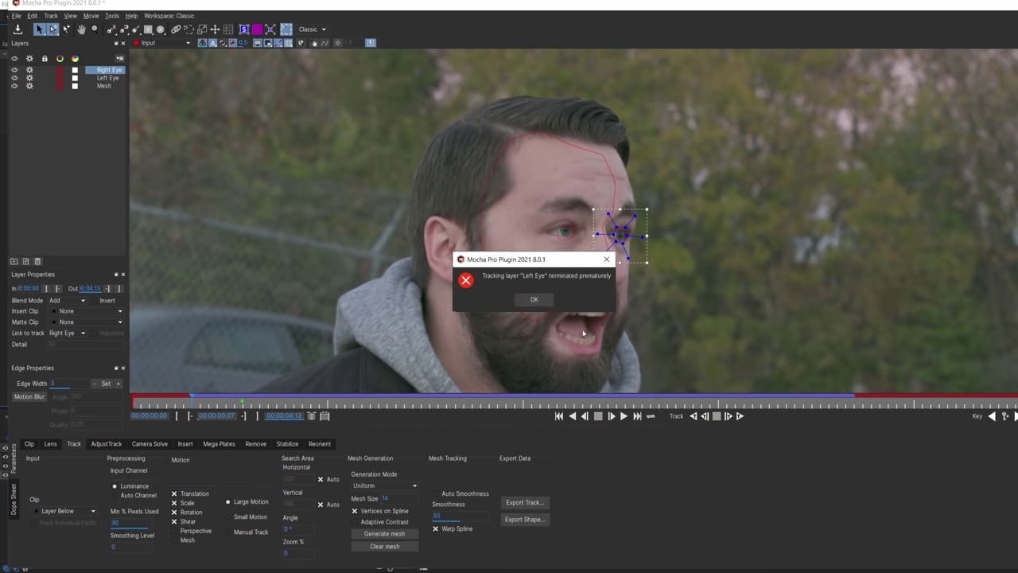
{"action": "left_click", "coordinate": [535, 300]}
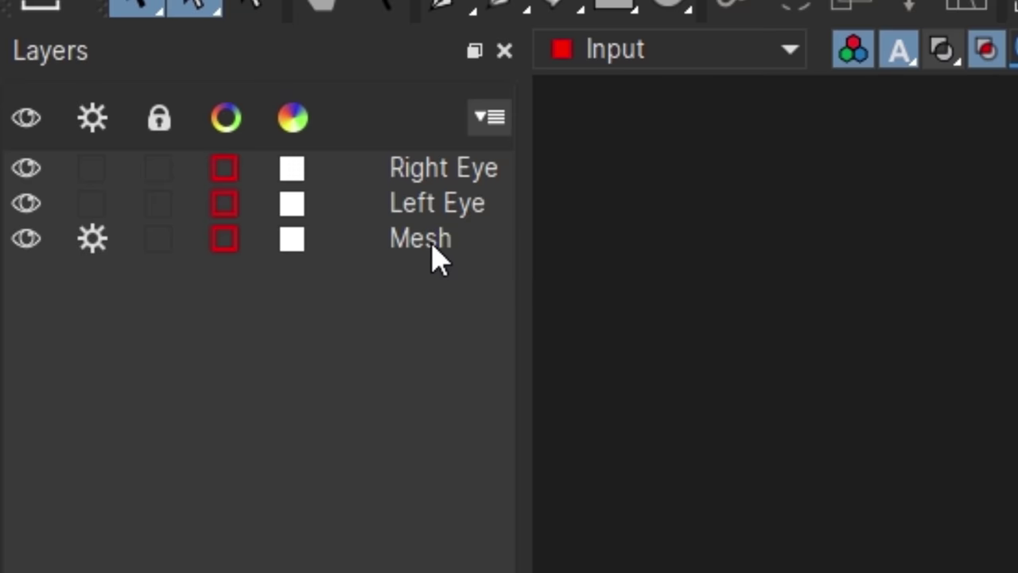
{"action": "left_click", "coordinate": [106, 86]}
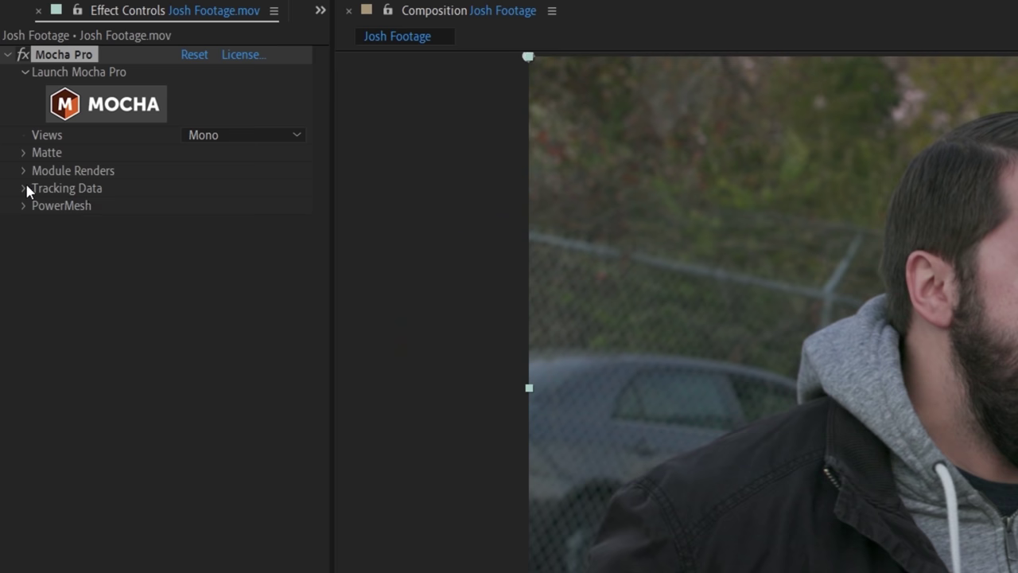
Create track data from the Mocha layers and export it as Transform to the Right Eye null
{"action": "left_click", "coordinate": [30, 125]}
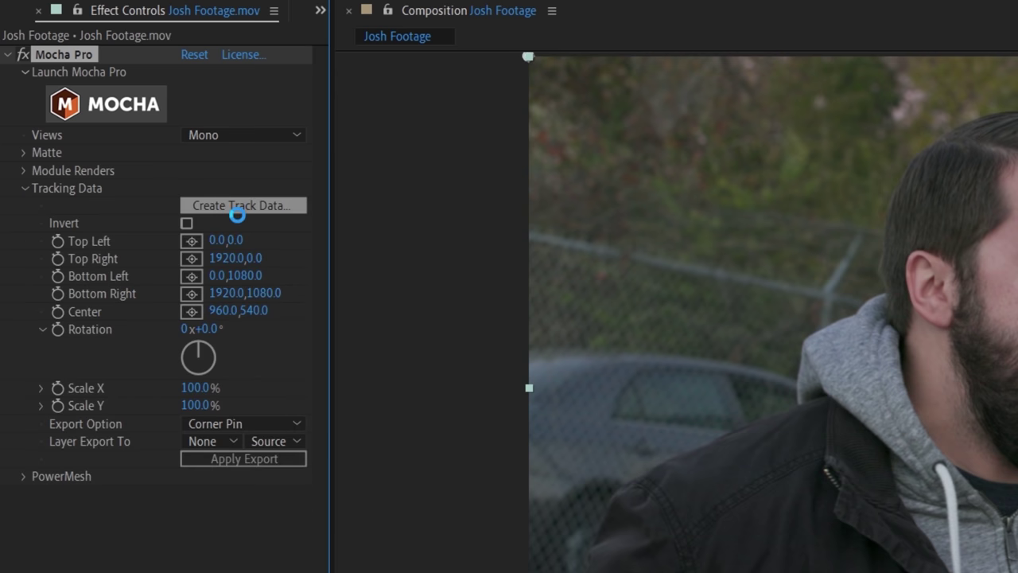
{"action": "left_click", "coordinate": [266, 208]}
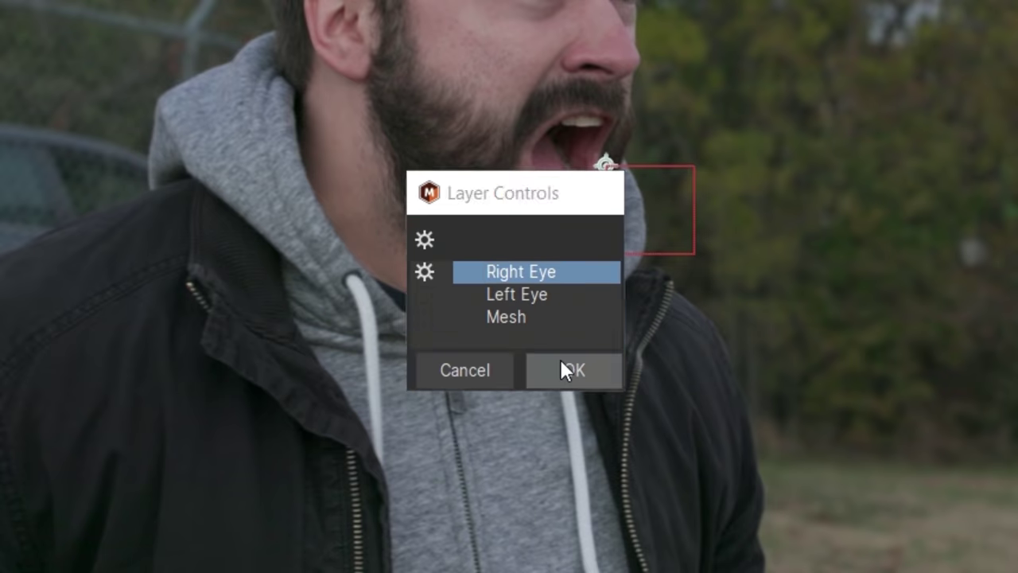
{"action": "left_click", "coordinate": [560, 359]}
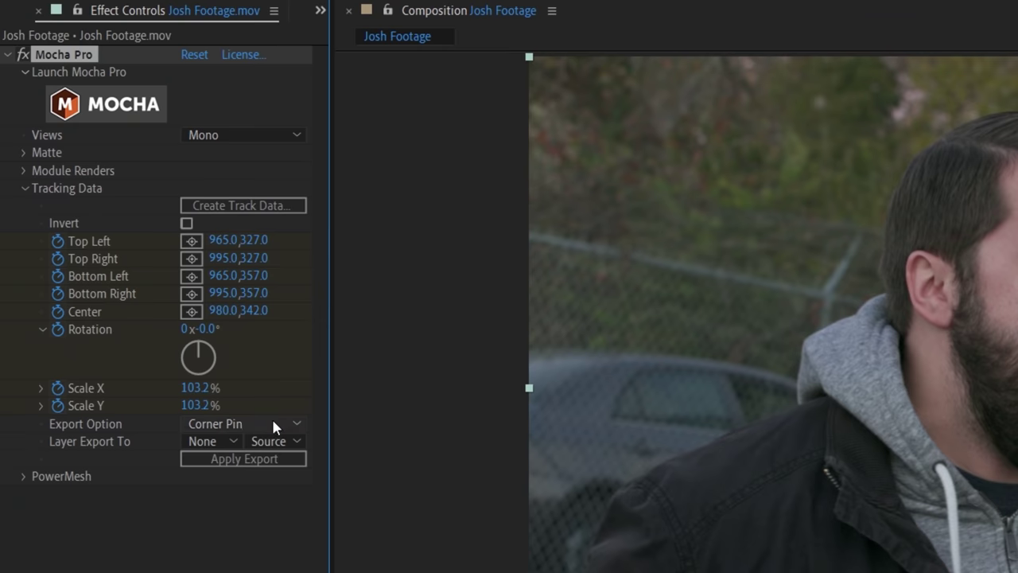
{"action": "left_click", "coordinate": [271, 421]}
{"action": "left_click", "coordinate": [250, 484]}
{"action": "left_click", "coordinate": [221, 444]}
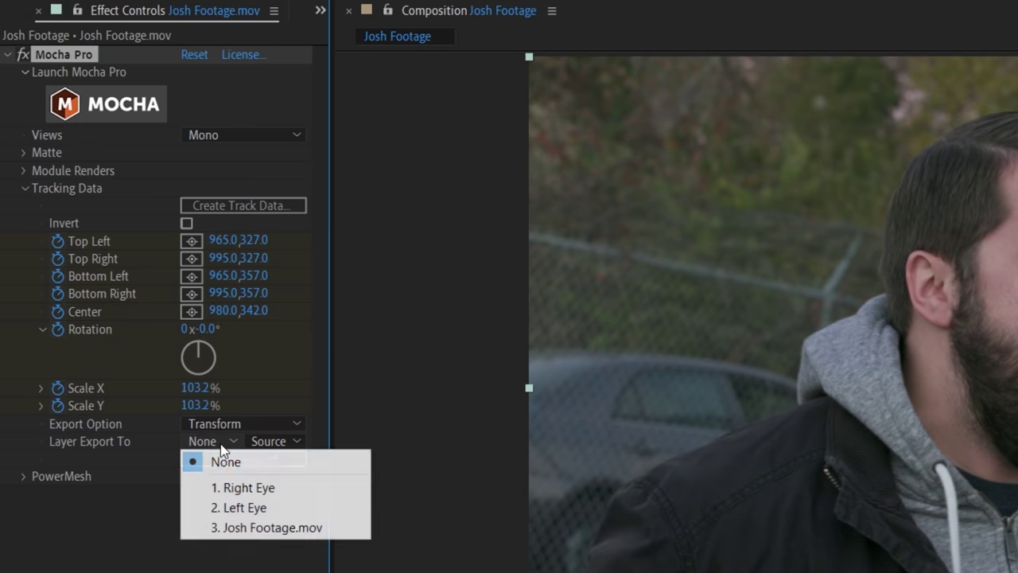
{"action": "left_click", "coordinate": [235, 487]}
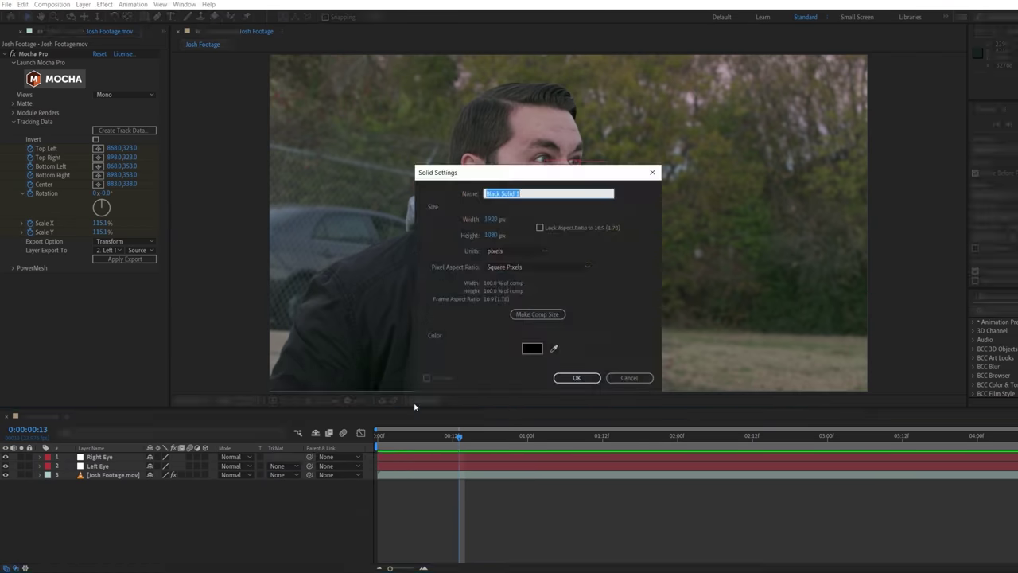
Create a black solid named Left Eye
{"action": "key", "text": "Return"}
{"action": "key", "text": "Return"}
{"action": "type", "text": "Lef"}
{"action": "key", "text": "Return"}
{"action": "key", "text": "q"}
{"action": "scroll", "coordinate": [554, 178], "scroll_direction": "up", "scroll_amount": 5}
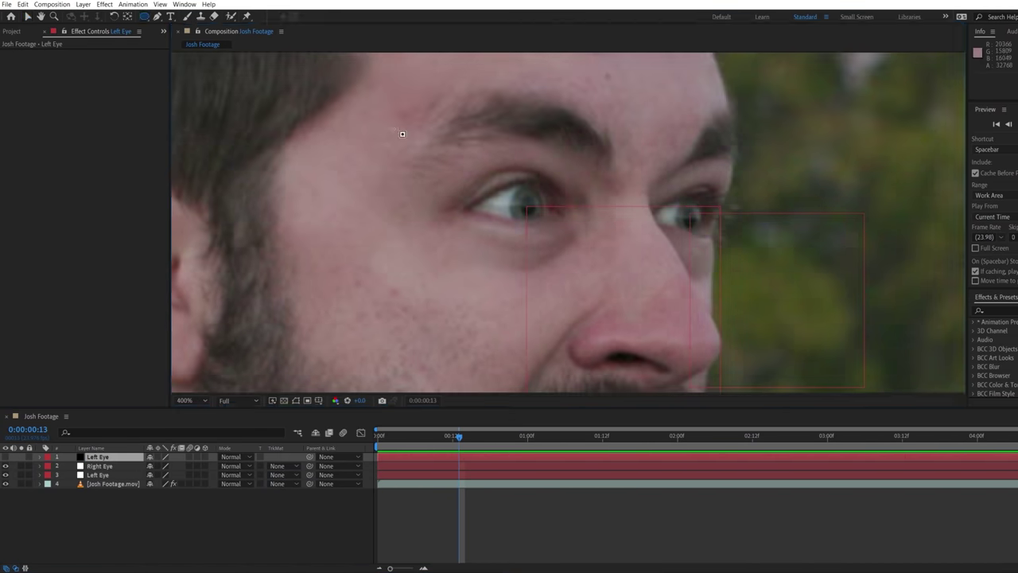
Mask the left iris with an ellipse intersected by an eyelid mask, feather 2 px, parent to Left Eye null
{"action": "left_click_drag", "start_coordinate": [507, 182], "coordinate": [545, 228]}
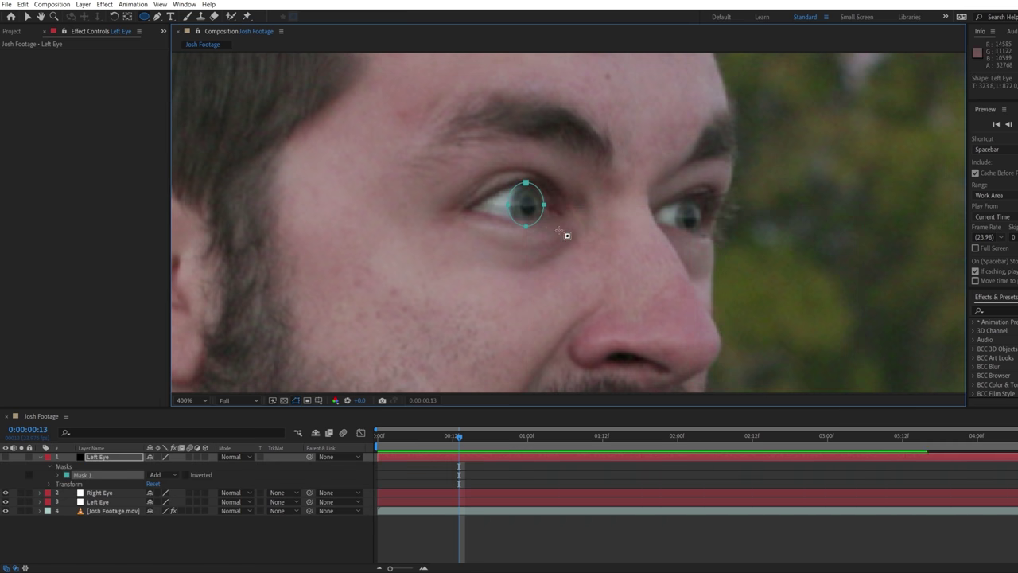
{"action": "left_click", "coordinate": [157, 16]}
{"action": "mouse_move", "coordinate": [497, 192]}
{"action": "left_mouse_down"}
{"action": "mouse_move", "coordinate": [525, 179]}
{"action": "mouse_move", "coordinate": [559, 202]}
{"action": "left_mouse_up"}
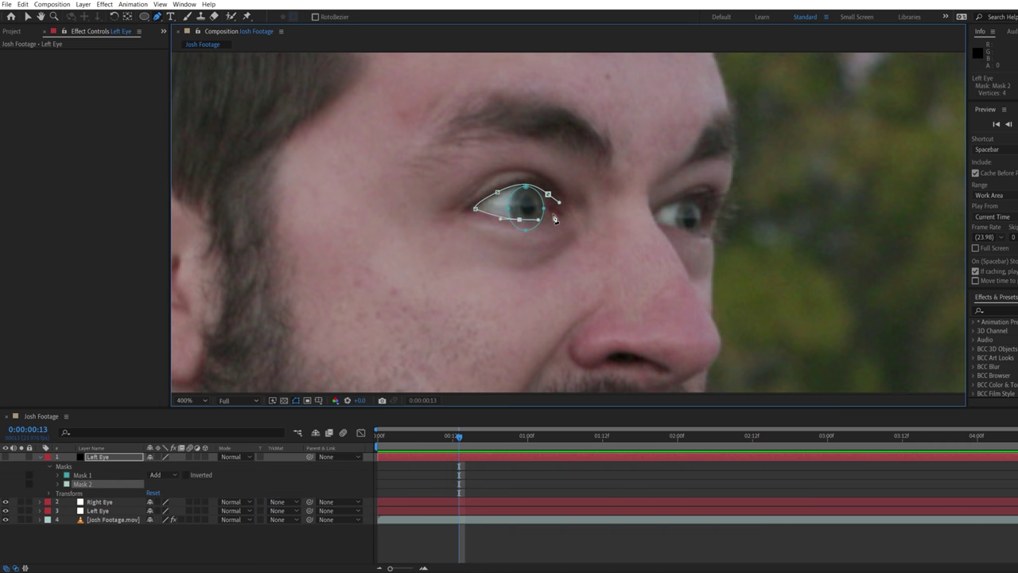
{"action": "left_click", "coordinate": [170, 476]}
{"action": "left_click", "coordinate": [170, 502]}
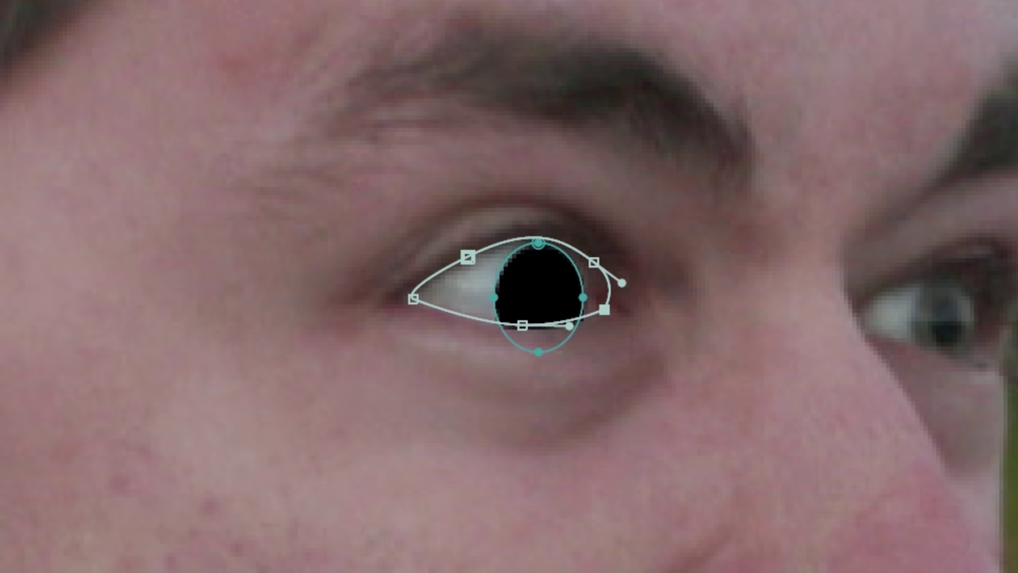
{"action": "type", "text": "2"}
{"action": "key", "text": "Return"}
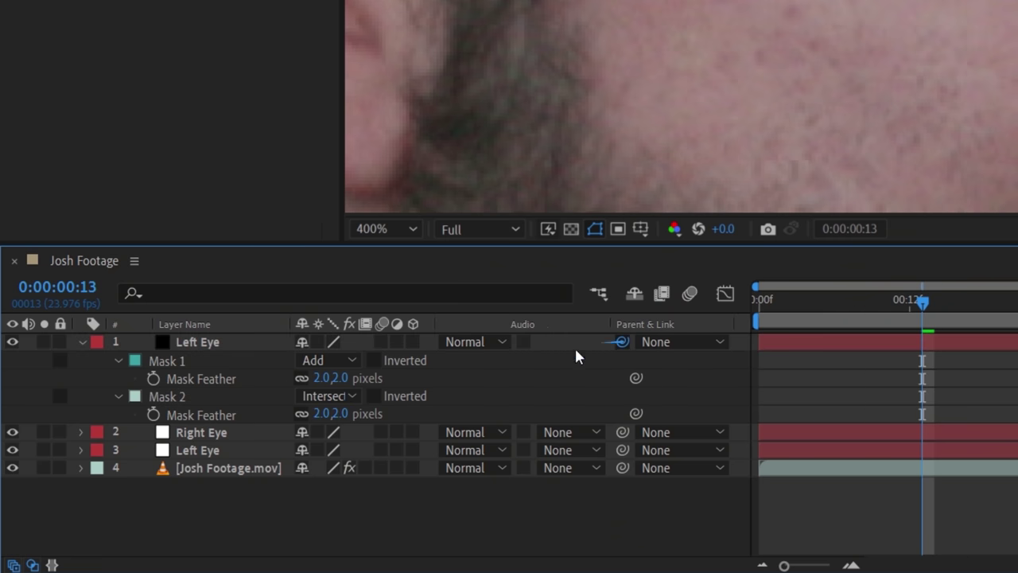
{"action": "left_click_drag", "start_coordinate": [577, 357], "coordinate": [225, 454]}
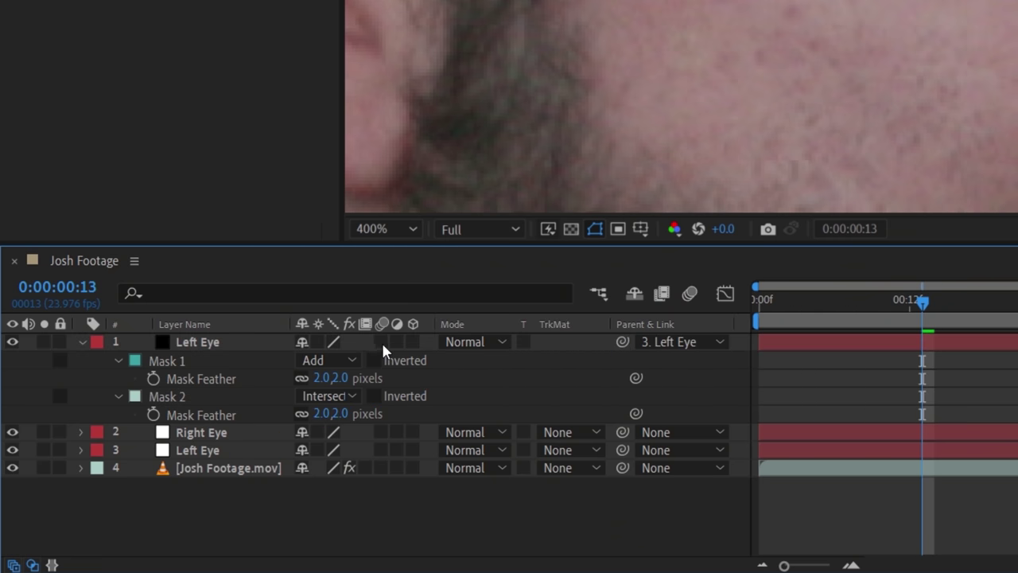
{"action": "left_click", "coordinate": [104, 4]}
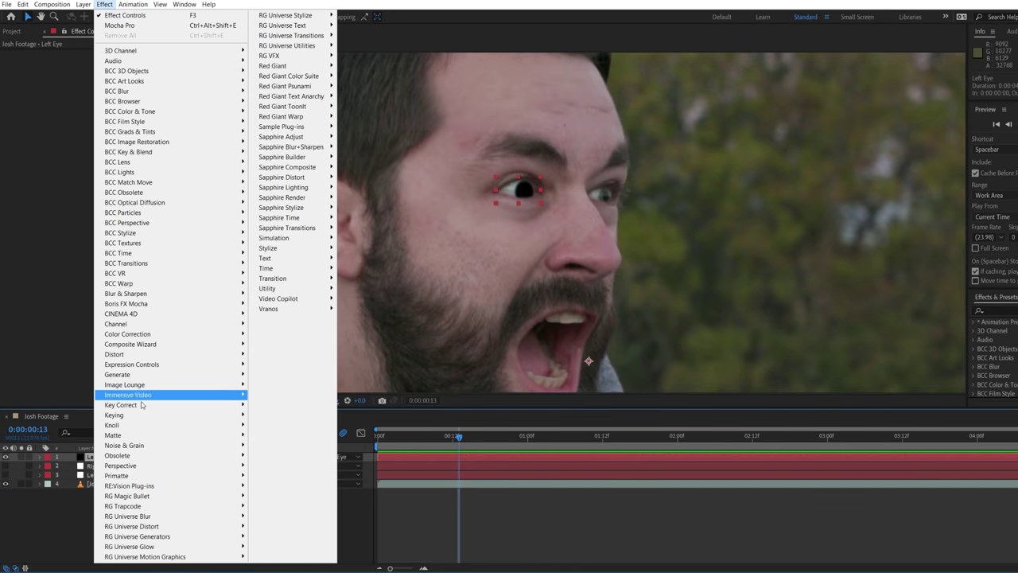
Add Fractal Noise with Evolution driven by time*200 and Scale 10, then apply Glow
{"action": "left_click", "coordinate": [288, 465]}
{"action": "scroll", "coordinate": [451, 163], "scroll_direction": "up", "scroll_amount": 2}
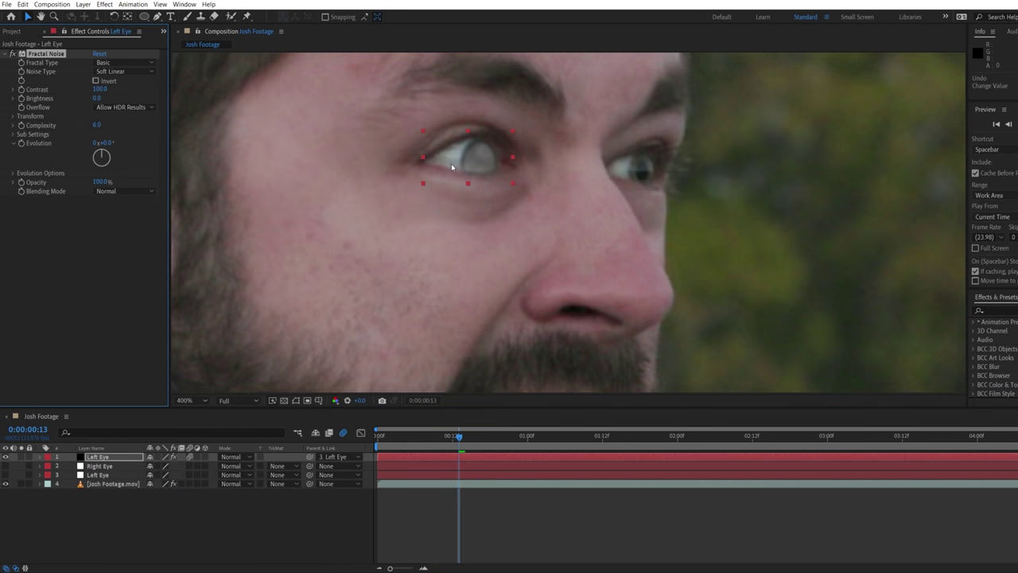
{"action": "left_click", "coordinate": [140, 192]}
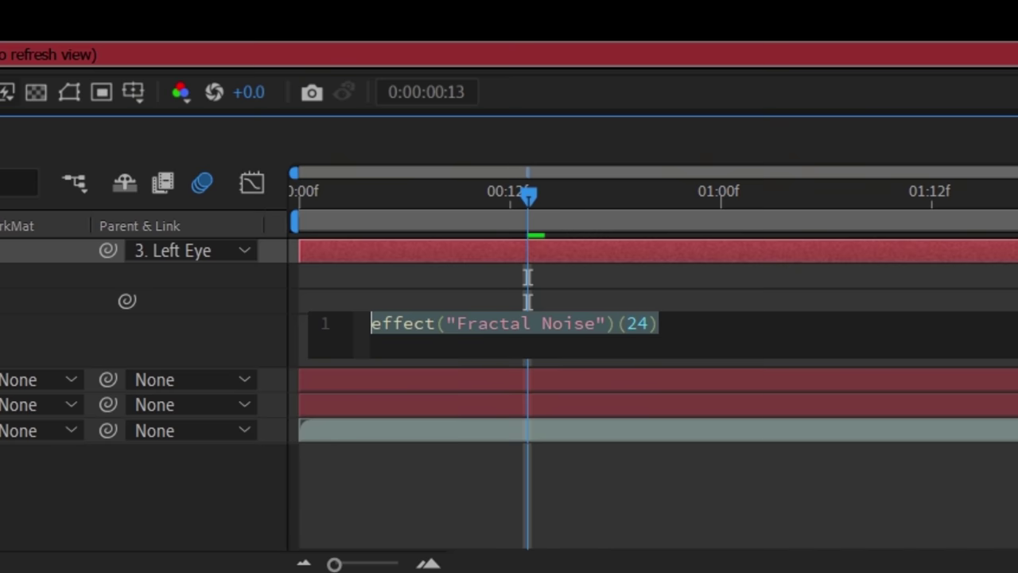
{"action": "type", "text": "time"}
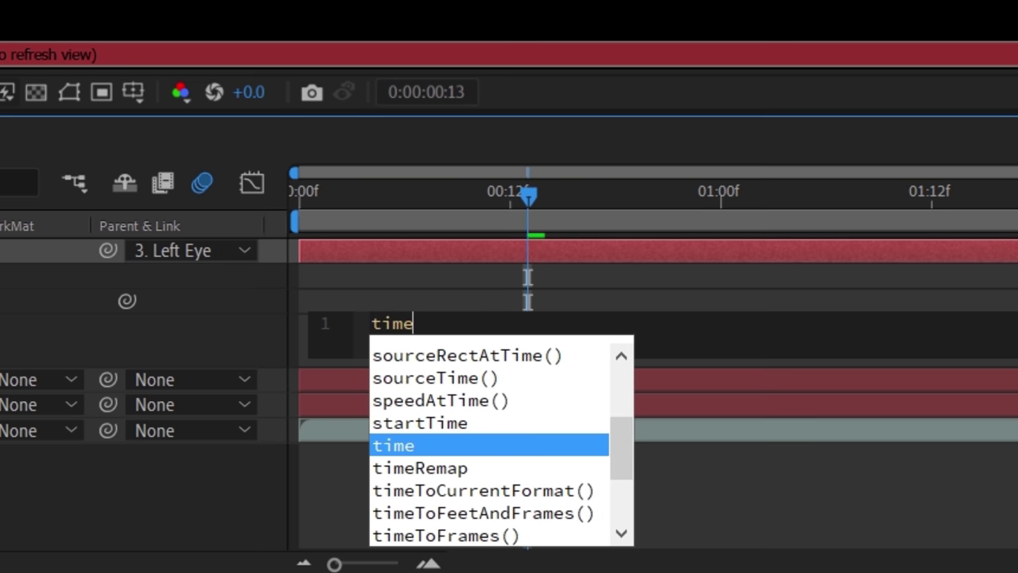
{"action": "type", "text": "*"}
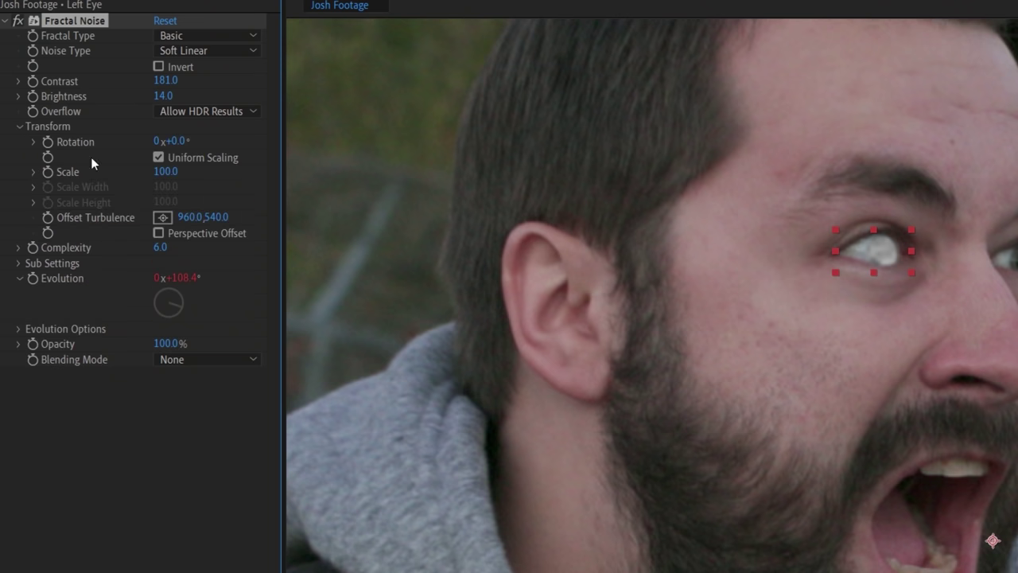
{"action": "left_click", "coordinate": [35, 171]}
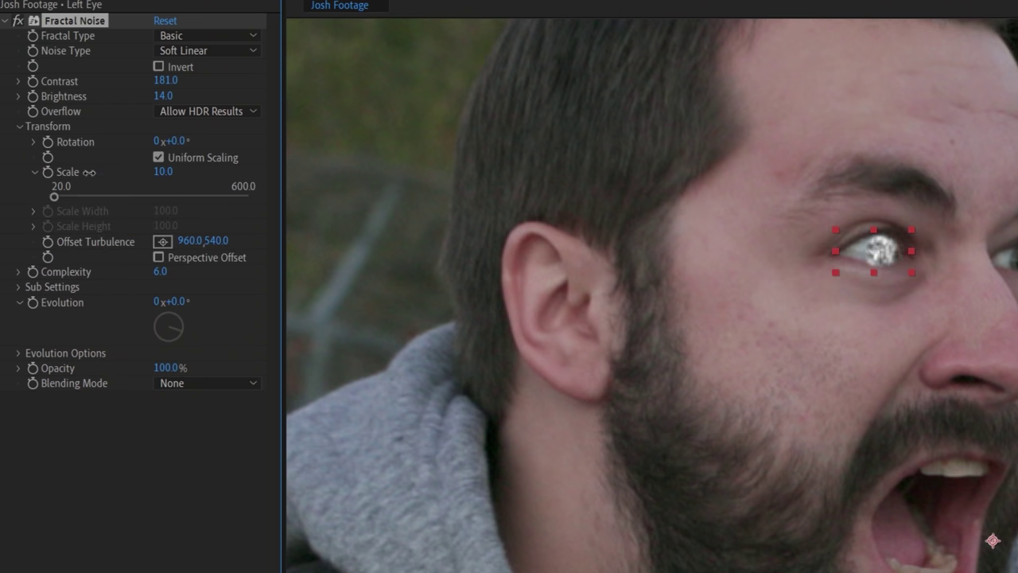
{"action": "left_click", "coordinate": [135, 5]}
Set the Glow effect's operation to Screen
{"action": "mouse_move", "coordinate": [363, 309]}
{"action": "left_click", "coordinate": [499, 510]}
{"action": "left_click", "coordinate": [188, 145]}
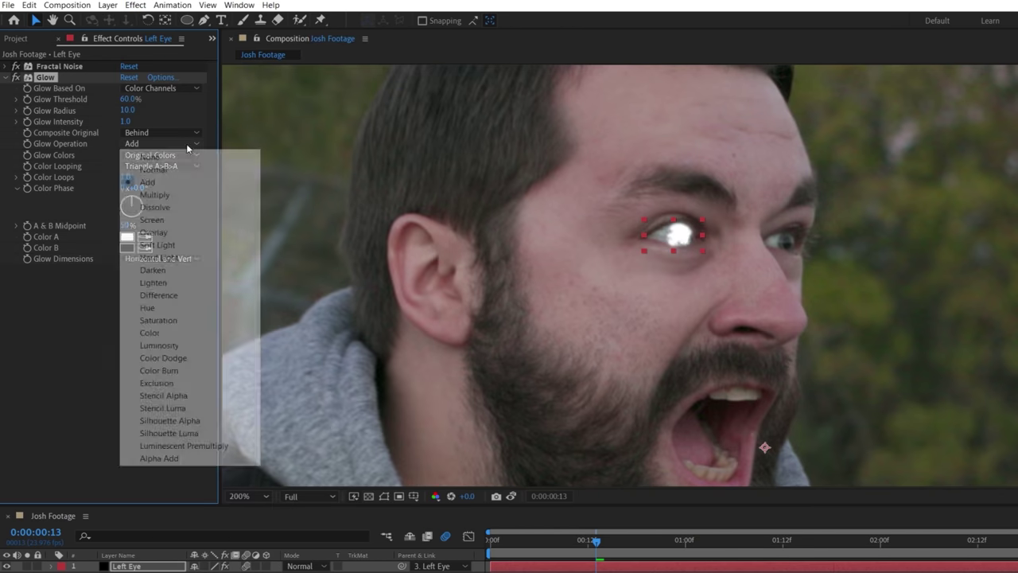
{"action": "left_click", "coordinate": [152, 220]}
Add VC Color Vibrance with an orange tint and Fill Empty BG, and set the layer to Screen
{"action": "left_click", "coordinate": [7, 77]}
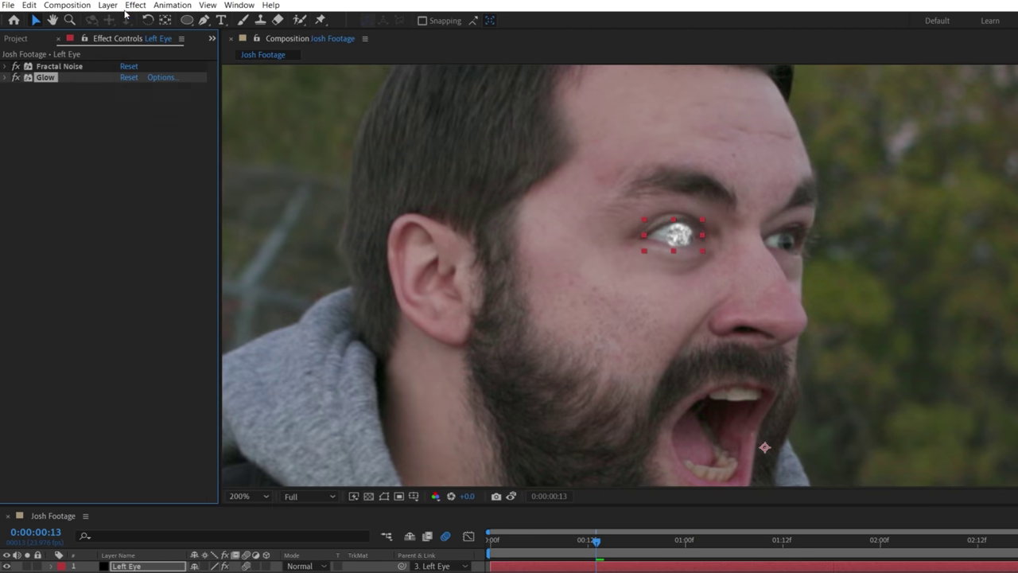
{"action": "left_click", "coordinate": [135, 5]}
{"action": "mouse_move", "coordinate": [374, 370]}
{"action": "left_click", "coordinate": [487, 420]}
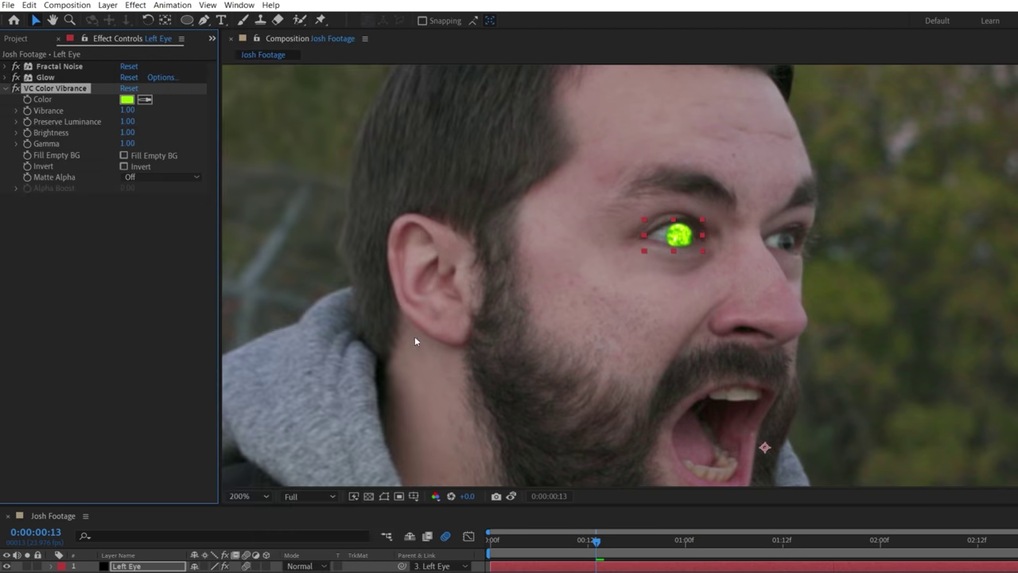
{"action": "left_click", "coordinate": [127, 98]}
{"action": "left_click_drag", "start_coordinate": [363, 335], "coordinate": [364, 358]}
{"action": "left_click", "coordinate": [477, 206]}
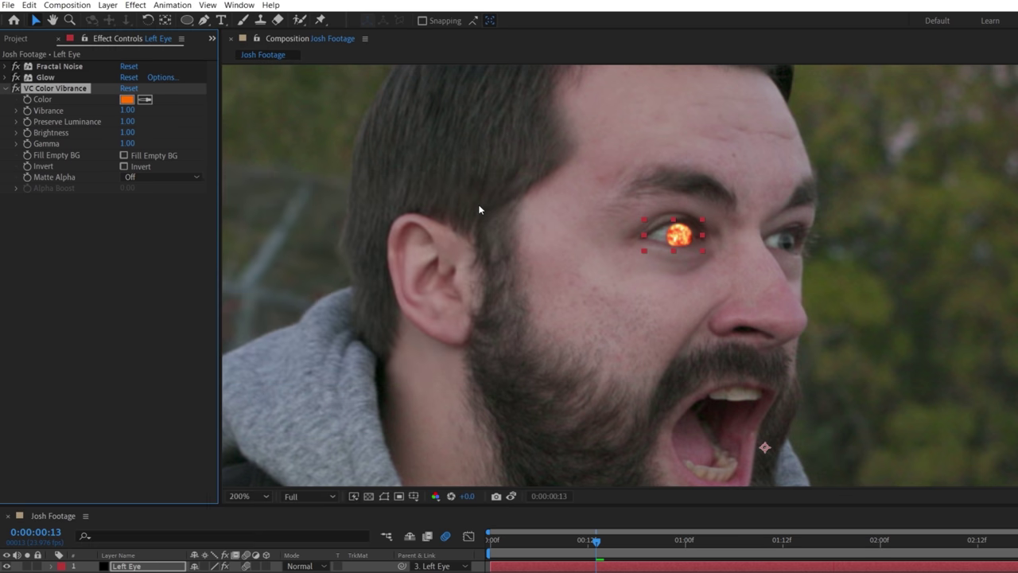
{"action": "left_click", "coordinate": [124, 155]}
{"action": "left_click", "coordinate": [306, 566]}
{"action": "left_click", "coordinate": [308, 209]}
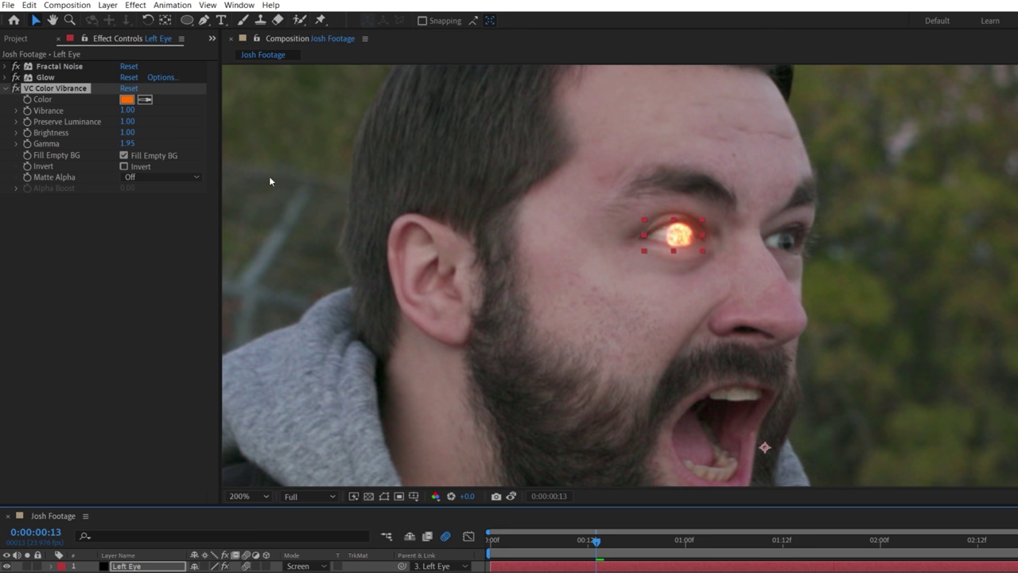
{"action": "left_click", "coordinate": [7, 89]}
Duplicate Glow into Glow 2 and Glow 3 with adjusted thresholds, and tweak the Fractal Noise brightness
{"action": "left_click", "coordinate": [45, 77]}
{"action": "key", "text": "ctrl+d"}
{"action": "left_click_drag", "start_coordinate": [48, 89], "coordinate": [80, 321]}
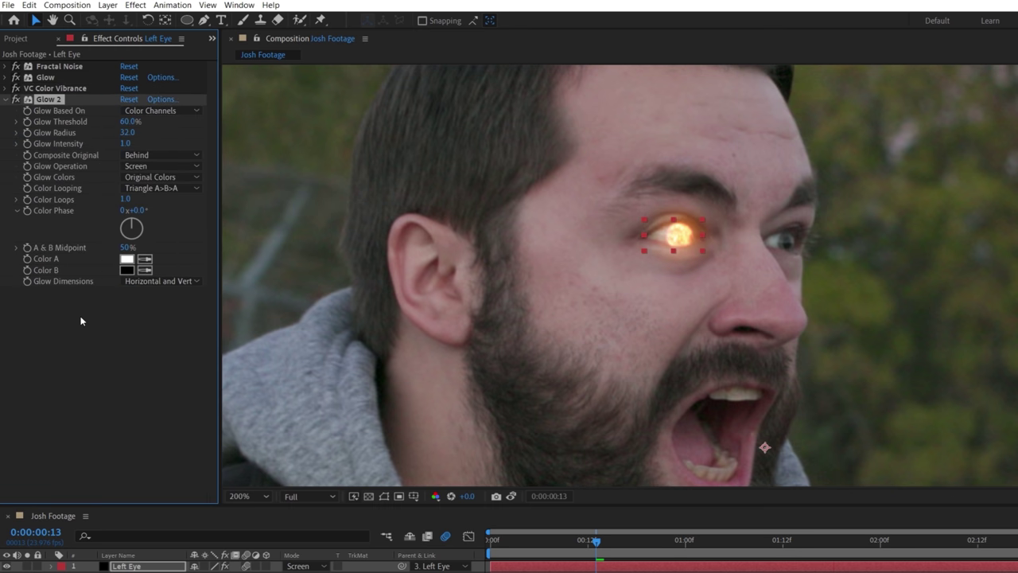
{"action": "left_click_drag", "start_coordinate": [129, 121], "coordinate": [50, 123]}
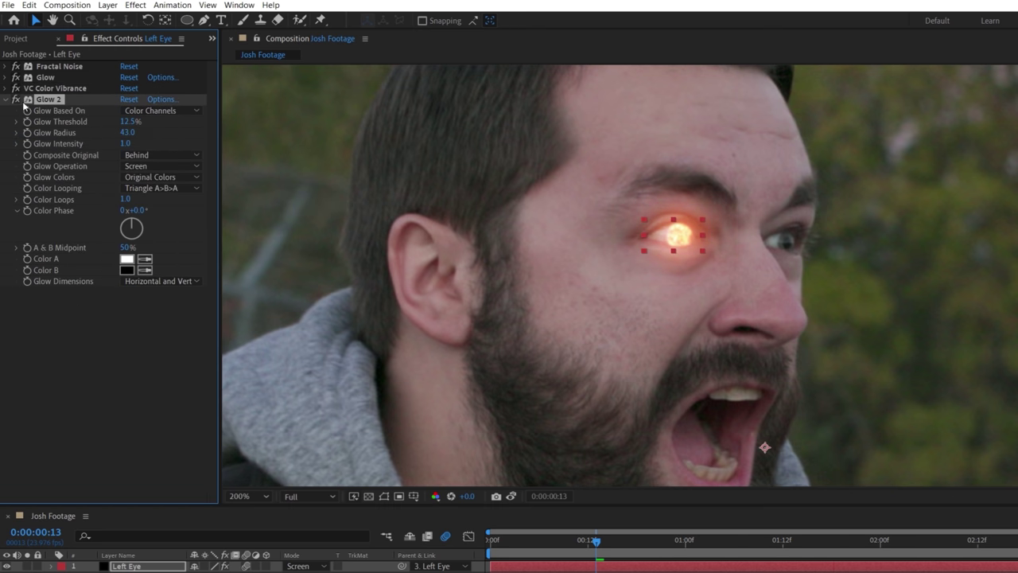
{"action": "left_click", "coordinate": [6, 100]}
{"action": "key", "text": "ctrl+d"}
{"action": "left_click_drag", "start_coordinate": [121, 133], "coordinate": [185, 138]}
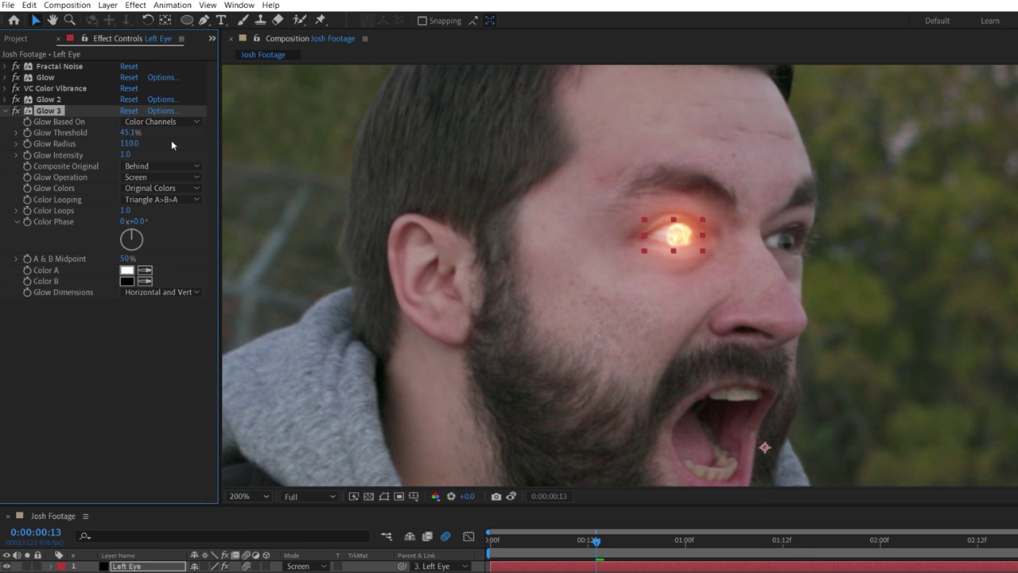
{"action": "left_click", "coordinate": [6, 111]}
{"action": "left_click", "coordinate": [6, 66]}
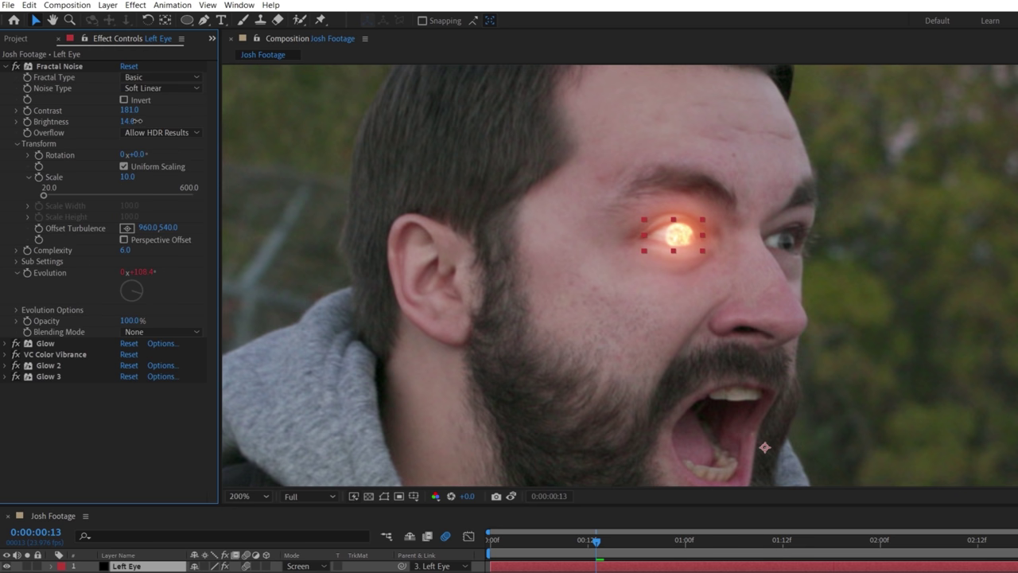
{"action": "left_click_drag", "start_coordinate": [137, 121], "coordinate": [228, 126]}
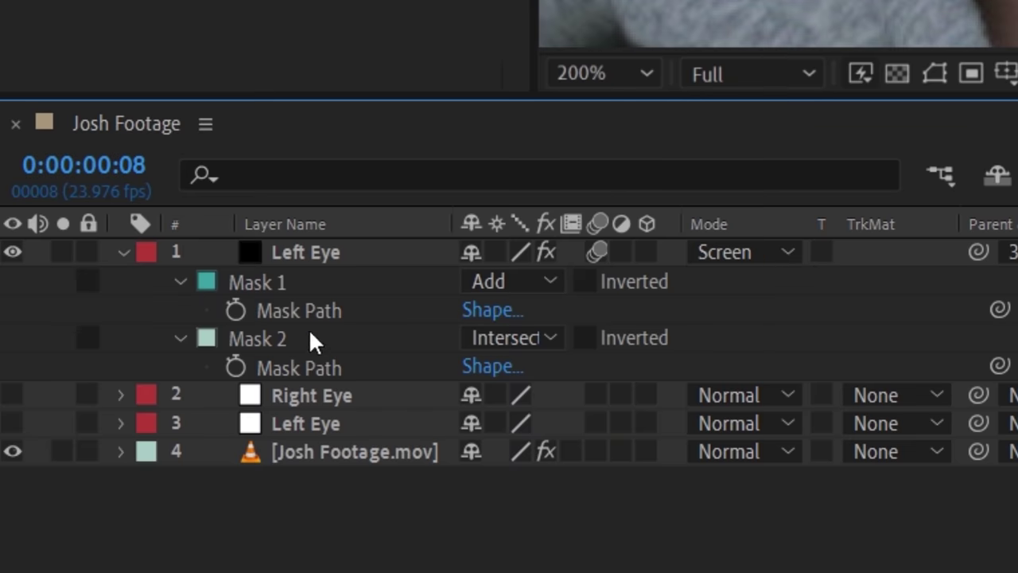
Keyframe the mask path, trim the layer end, refit the mask to the right eye, and set Random Seed 60
{"action": "left_click", "coordinate": [234, 366]}
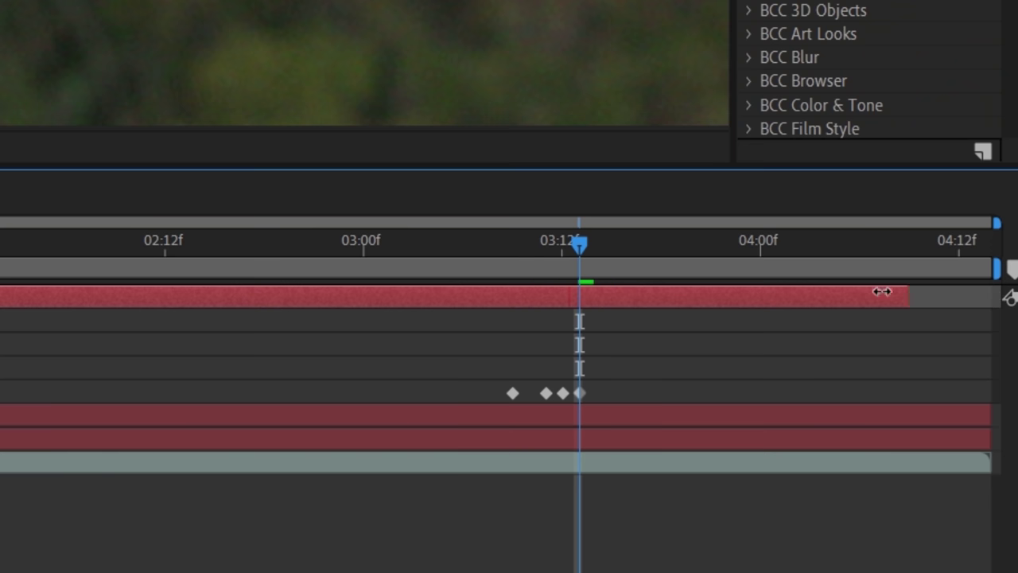
{"action": "left_click_drag", "start_coordinate": [904, 296], "coordinate": [606, 294]}
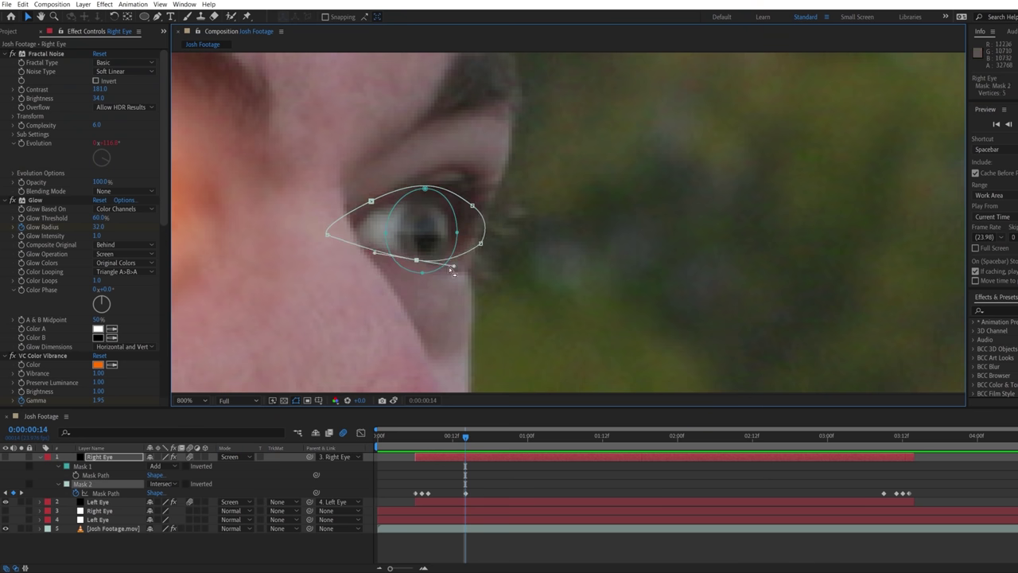
{"action": "left_click_drag", "start_coordinate": [484, 231], "coordinate": [454, 220]}
{"action": "left_click_drag", "start_coordinate": [345, 216], "coordinate": [353, 221]}
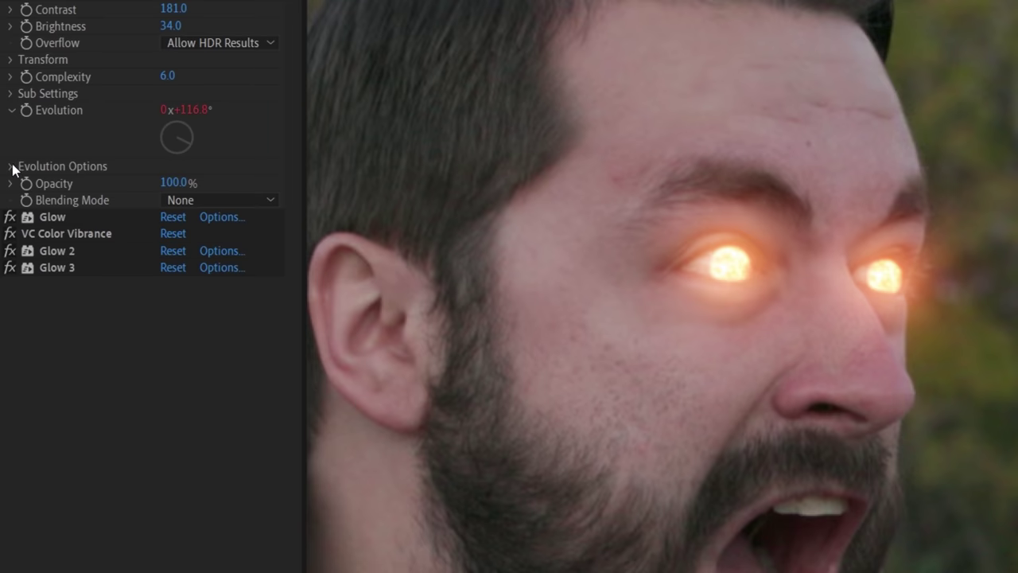
{"action": "left_click", "coordinate": [13, 173]}
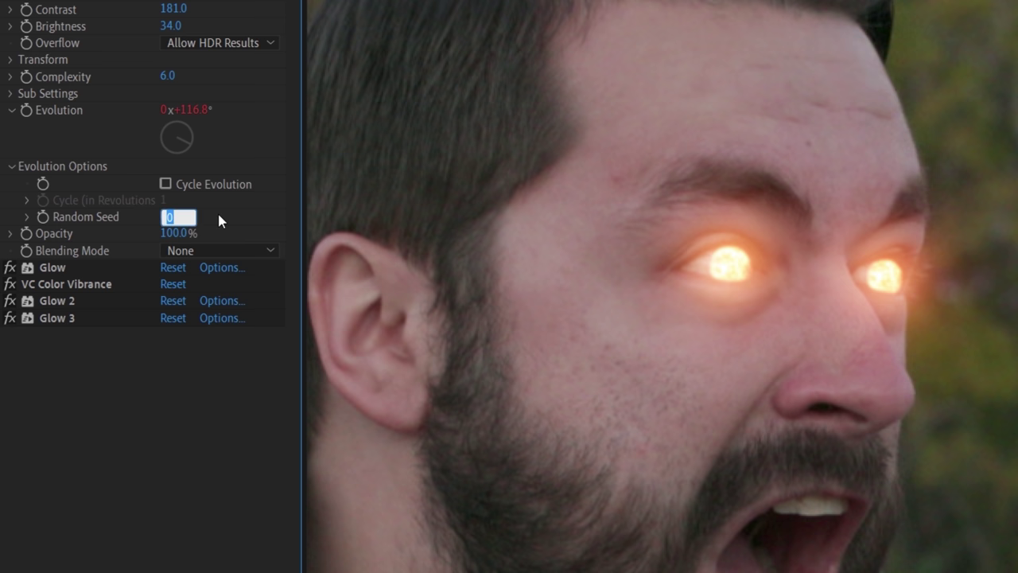
{"action": "type", "text": "60"}
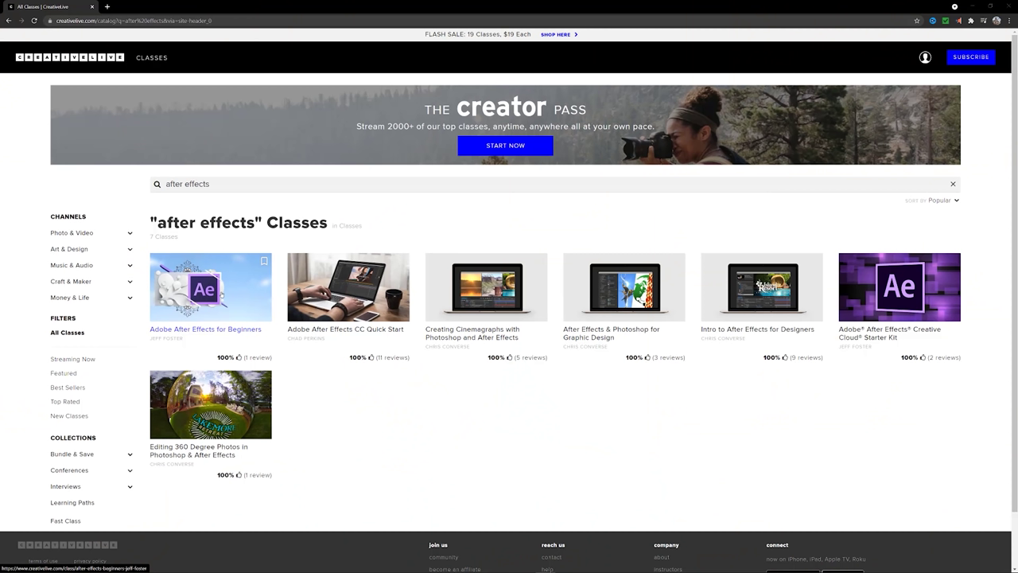
Play the After Effects for Beginners class, then browse Drawing & Illustration and Graphic Design classes
{"action": "left_click", "coordinate": [221, 294]}
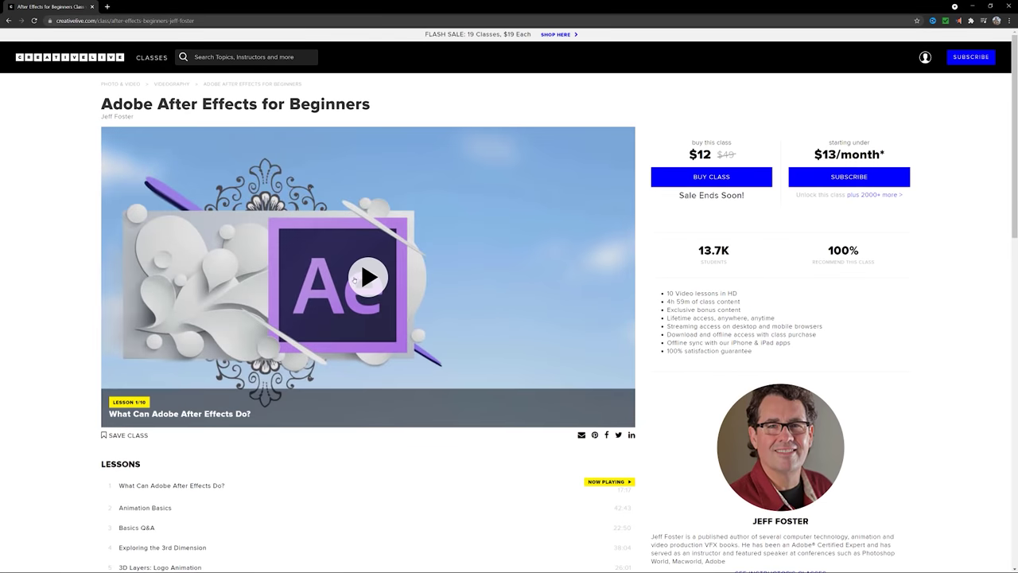
{"action": "left_click", "coordinate": [353, 279]}
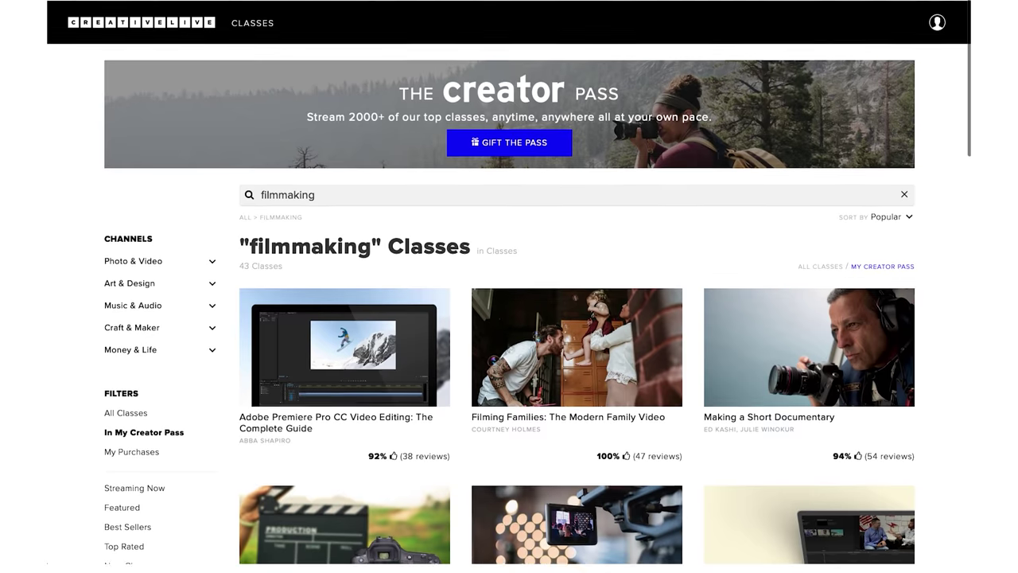
{"action": "scroll", "coordinate": [509, 319], "scroll_direction": "down", "scroll_amount": 3}
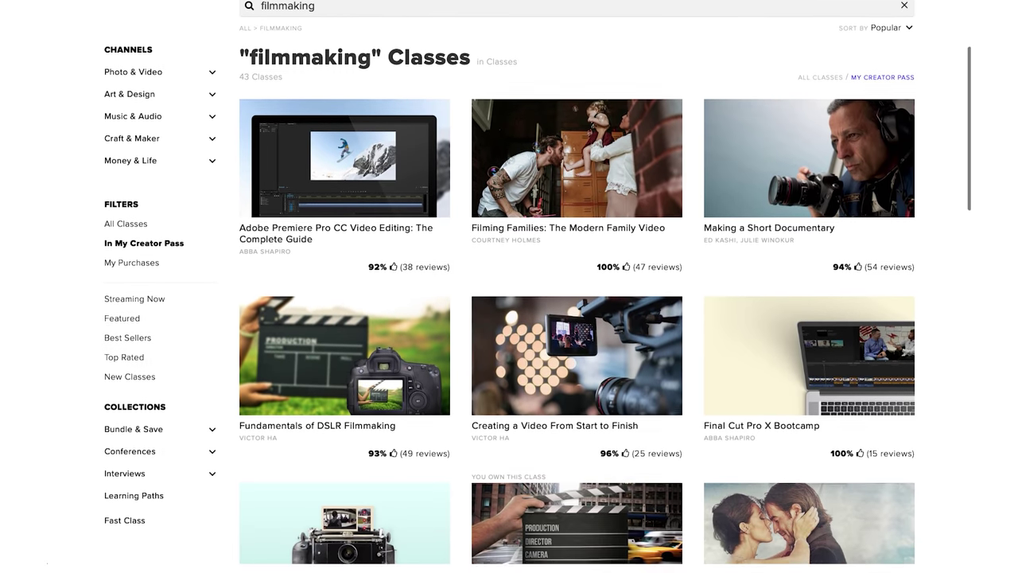
{"action": "scroll", "coordinate": [509, 318], "scroll_direction": "down", "scroll_amount": 3}
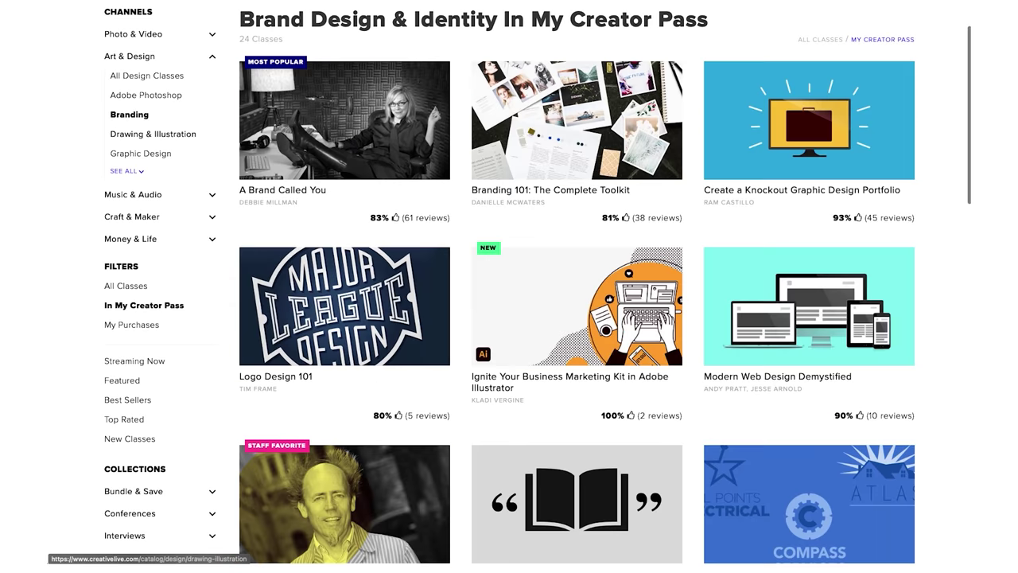
{"action": "left_click", "coordinate": [153, 133]}
{"action": "left_click", "coordinate": [140, 152]}
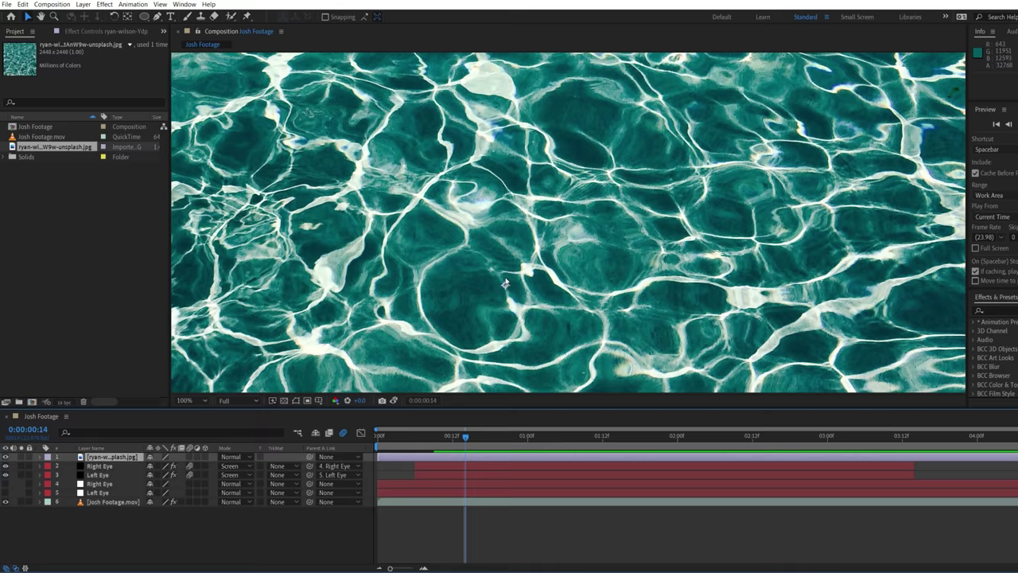
Shrink the water-ripple image to about half size and blend it in Screen mode
{"action": "key", "text": "s"}
{"action": "left_click_drag", "start_coordinate": [163, 465], "coordinate": [131, 465]}
{"action": "key", "text": "s"}
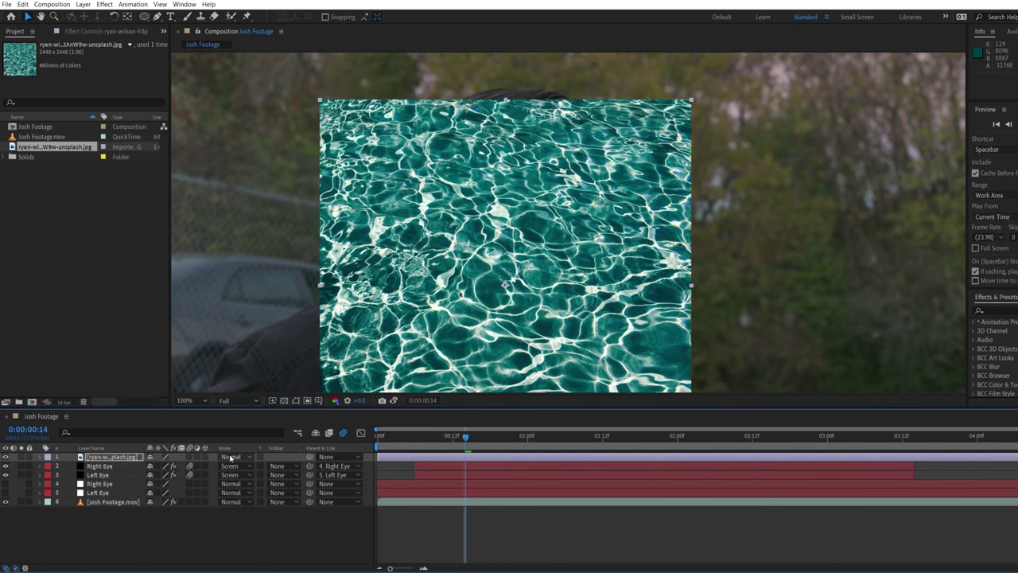
{"action": "left_click", "coordinate": [235, 457]}
{"action": "left_click", "coordinate": [271, 170]}
Add Tint and an S-shaped Curves adjustment to the water layer
{"action": "left_click", "coordinate": [104, 4]}
{"action": "mouse_move", "coordinate": [198, 326]}
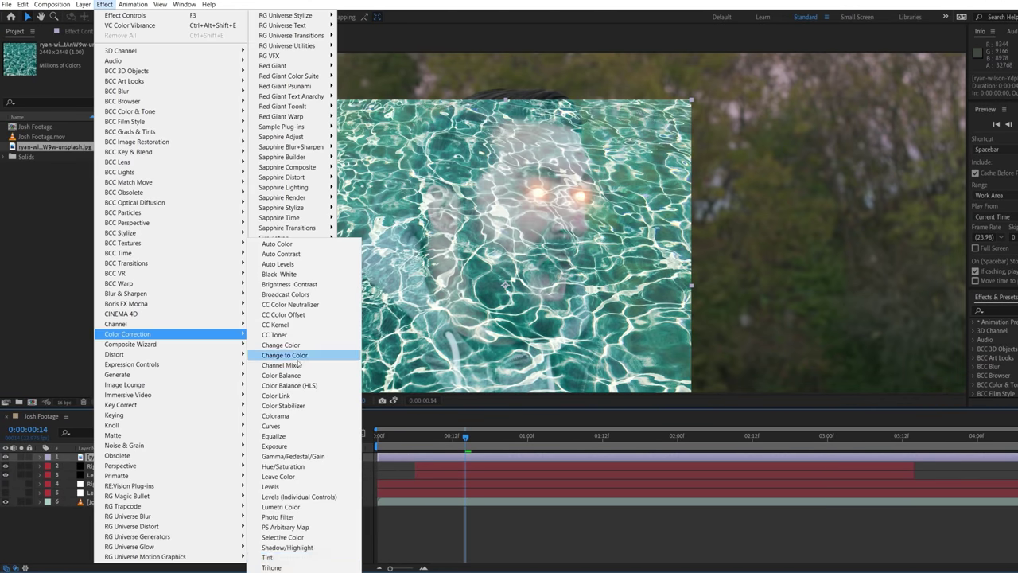
{"action": "left_click", "coordinate": [270, 550]}
{"action": "left_click", "coordinate": [104, 4]}
{"action": "left_click", "coordinate": [274, 434]}
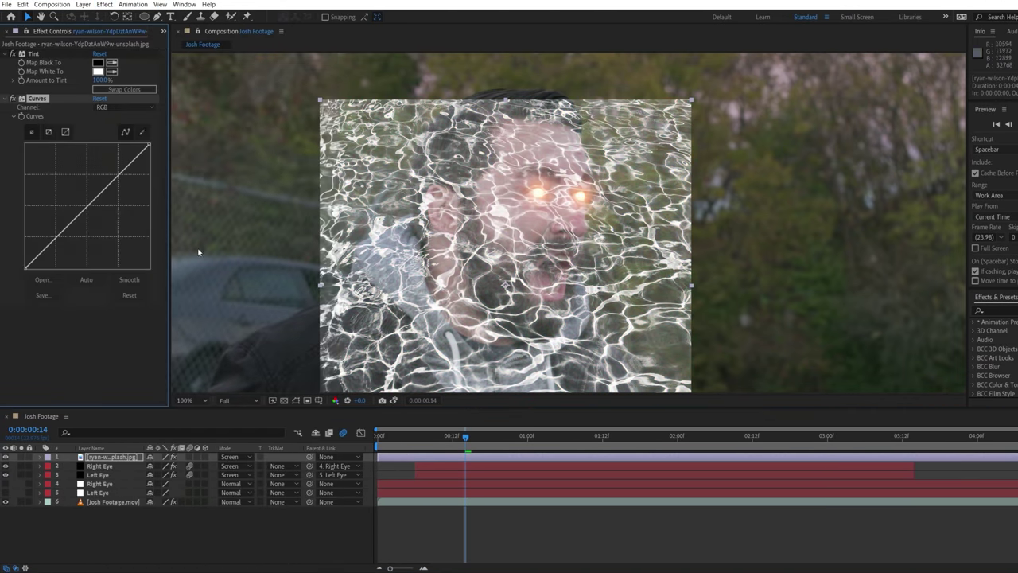
{"action": "left_click_drag", "start_coordinate": [149, 144], "coordinate": [92, 144]}
{"action": "left_click_drag", "start_coordinate": [72, 197], "coordinate": [58, 251]}
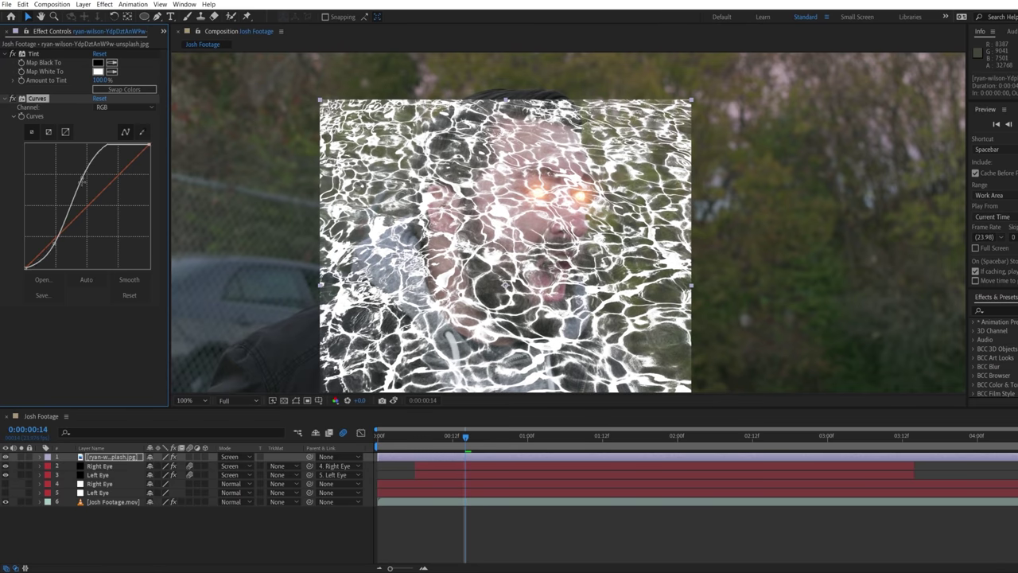
{"action": "left_click_drag", "start_coordinate": [83, 182], "coordinate": [99, 180]}
Paste the eye's Fractal Noise onto the water layer, set it to Multiply, and lower its contrast
{"action": "key", "text": "ctrl+Down"}
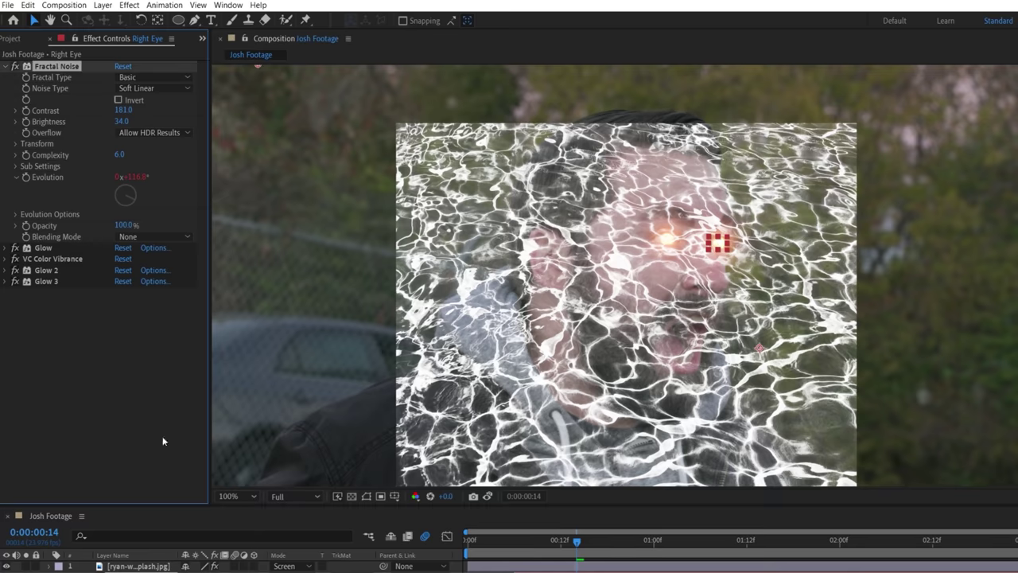
{"action": "key", "text": "ctrl+Up"}
{"action": "key", "text": "ctrl+v"}
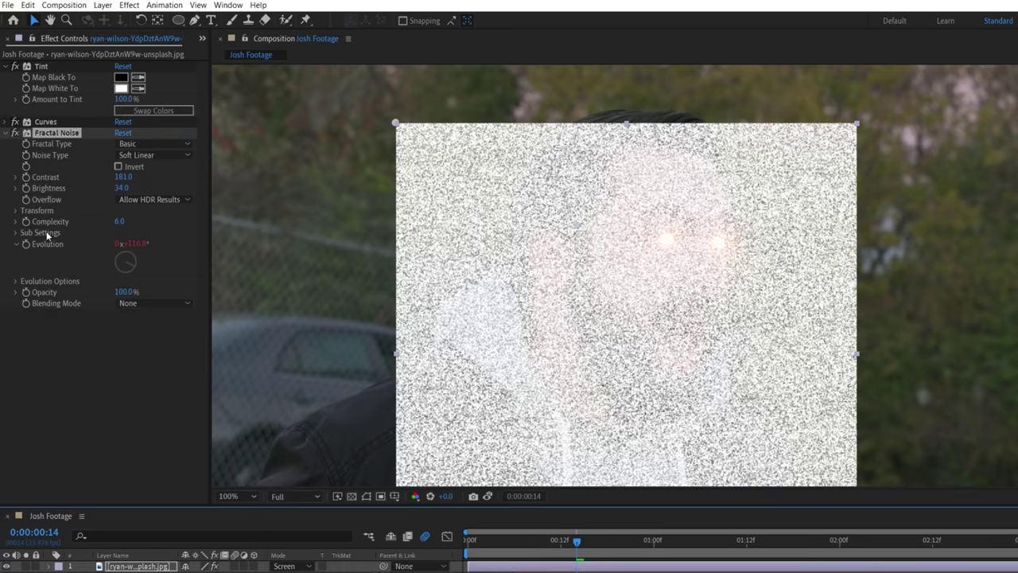
{"action": "left_click", "coordinate": [155, 304]}
{"action": "left_click", "coordinate": [148, 358]}
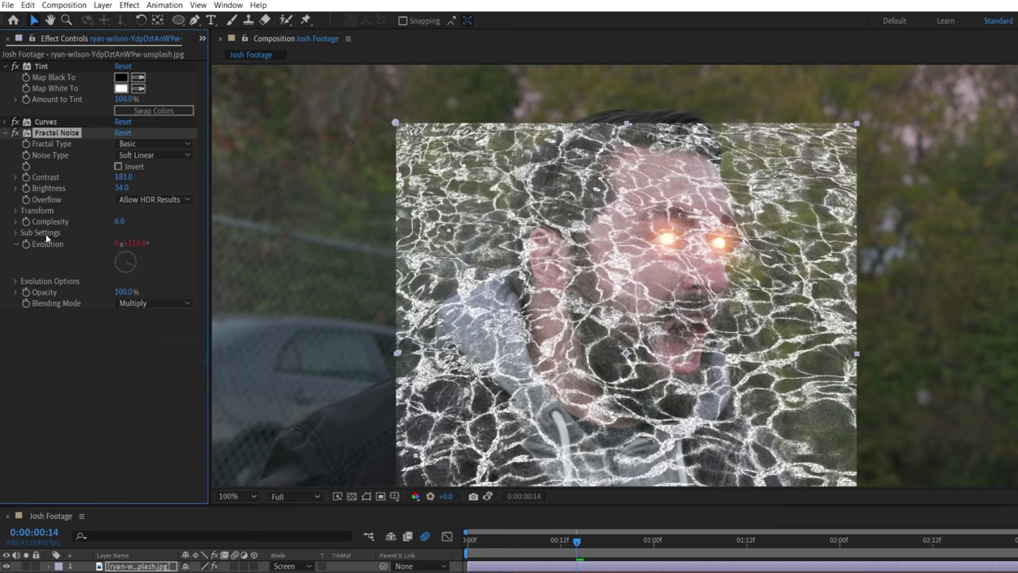
{"action": "left_click", "coordinate": [15, 210]}
{"action": "mouse_move", "coordinate": [124, 176]}
{"action": "left_mouse_down"}
{"action": "mouse_move", "coordinate": [112, 175]}
{"action": "mouse_move", "coordinate": [117, 189]}
{"action": "left_mouse_up"}
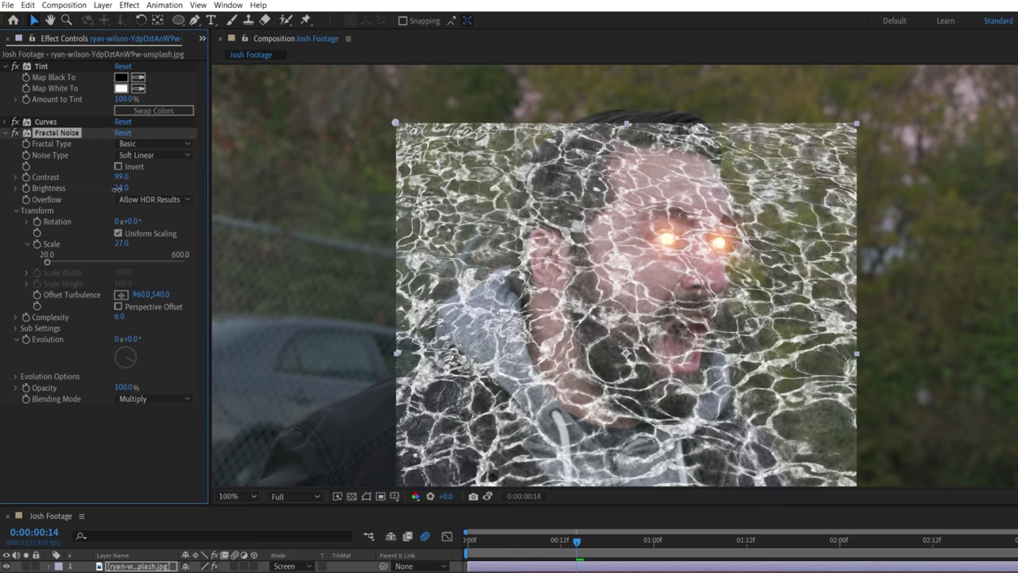
Duplicate it as Fractal Noise 2 with Contrast 198 and Scale 154
{"action": "key", "text": "ctrl+d"}
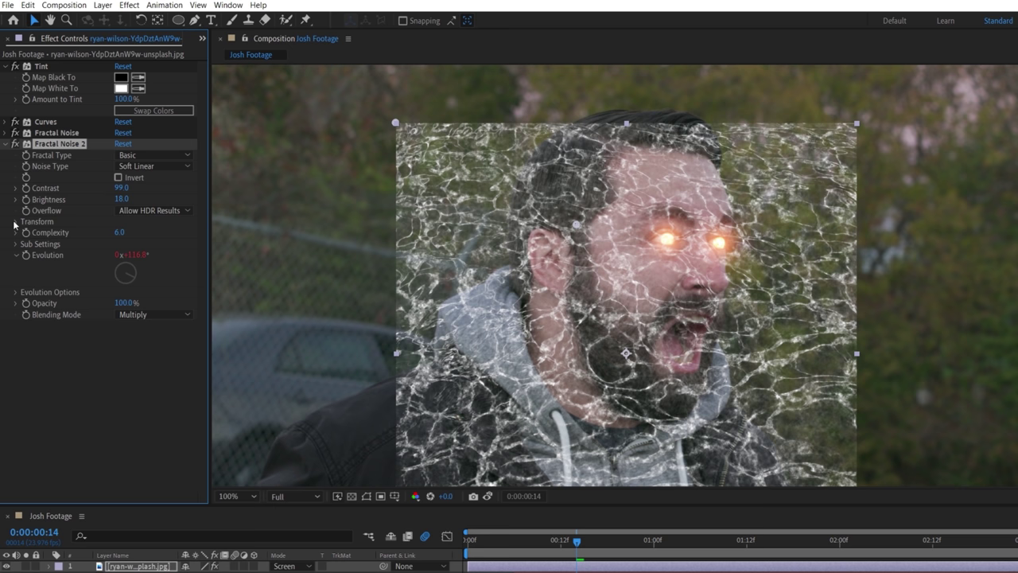
{"action": "left_click", "coordinate": [16, 221]}
{"action": "left_click_drag", "start_coordinate": [121, 254], "coordinate": [206, 258]}
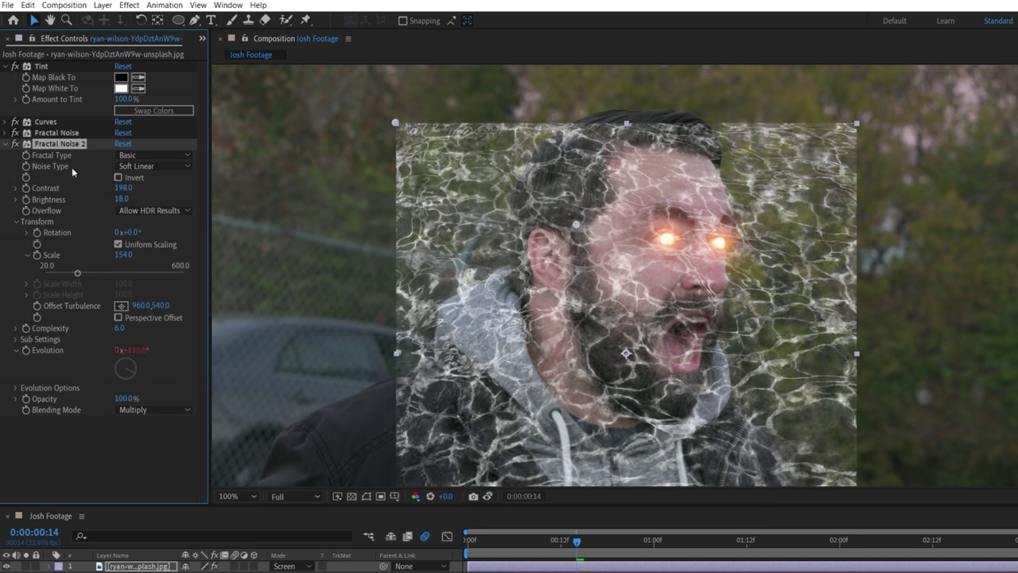
{"action": "left_click", "coordinate": [5, 144]}
Add a new Matte solid and set it as the vein texture image's Alpha Matte
{"action": "right_click", "coordinate": [207, 557]}
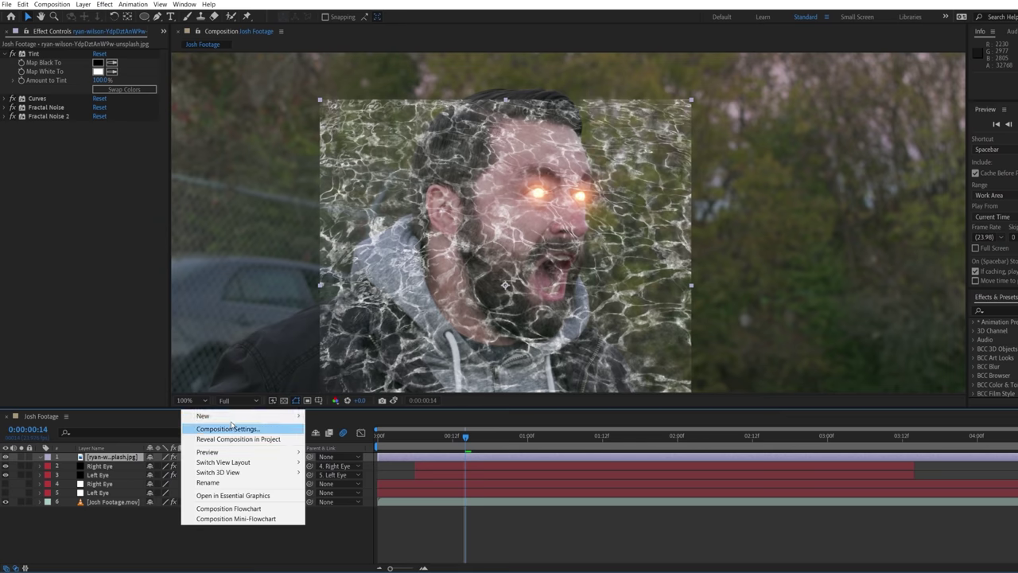
{"action": "mouse_move", "coordinate": [248, 515]}
{"action": "left_click", "coordinate": [414, 549]}
{"action": "key", "text": "Return"}
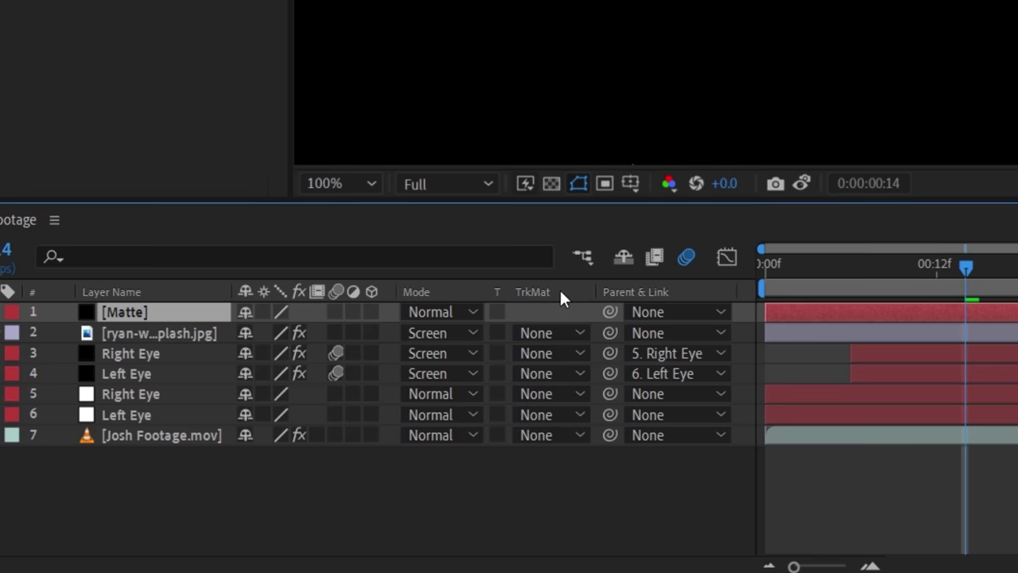
{"action": "left_click", "coordinate": [284, 467]}
{"action": "left_click", "coordinate": [561, 386]}
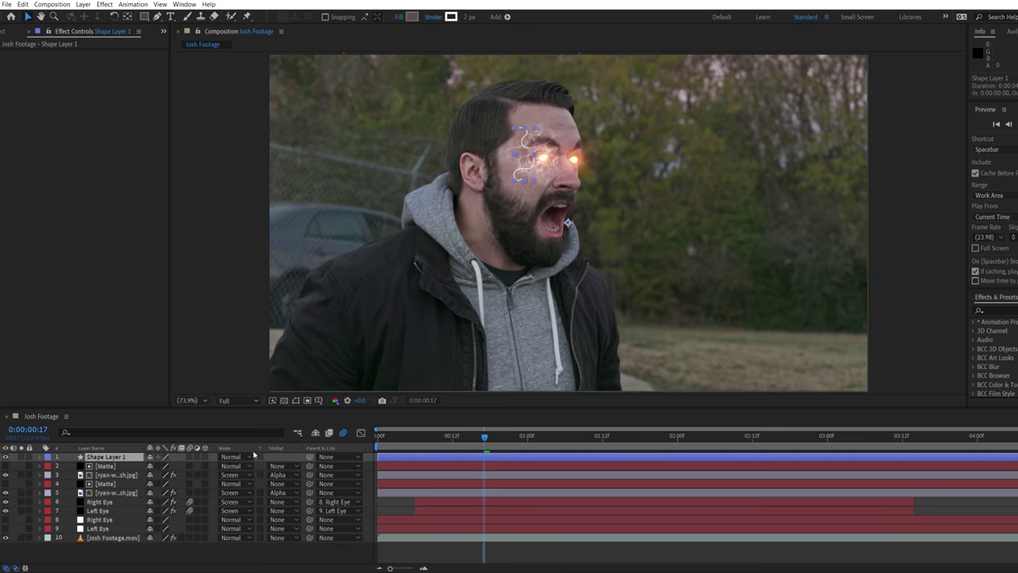
Set the vein shape layer to Overlay and reuse the texture's Fractal Noise on it
{"action": "left_click", "coordinate": [235, 457]}
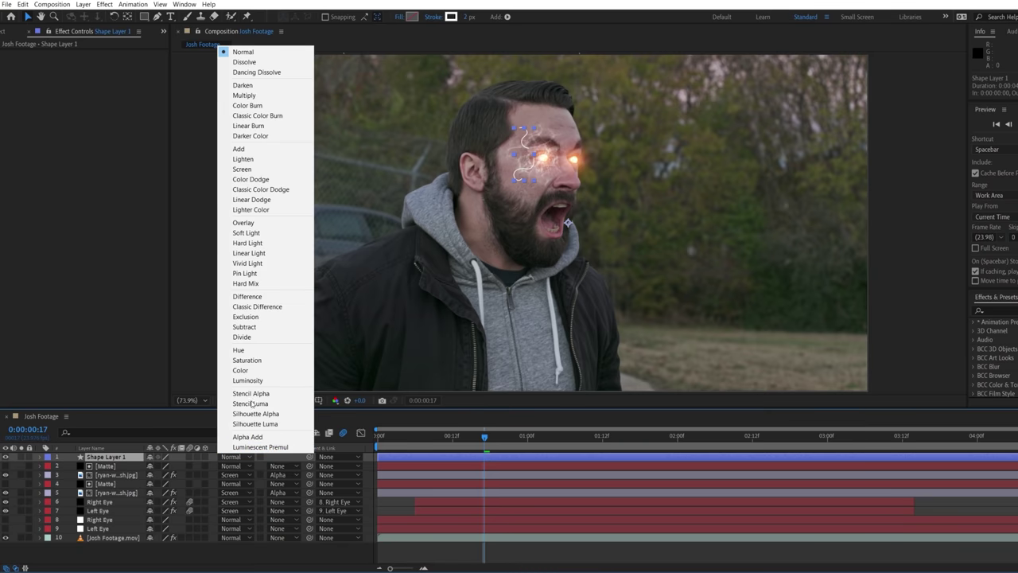
{"action": "left_click", "coordinate": [244, 223]}
{"action": "left_click", "coordinate": [112, 476]}
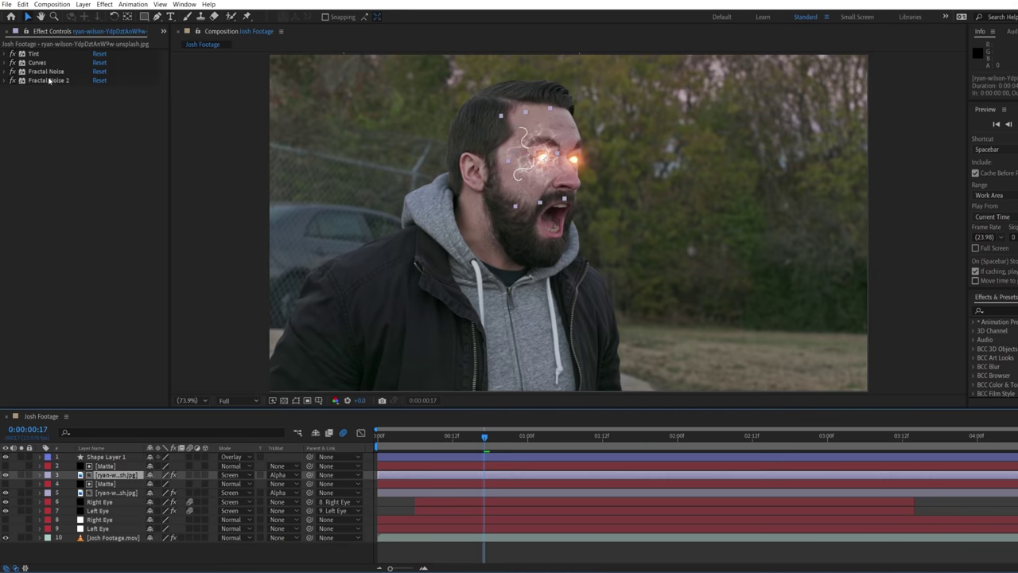
{"action": "left_click", "coordinate": [46, 72]}
{"action": "left_click", "coordinate": [92, 460]}
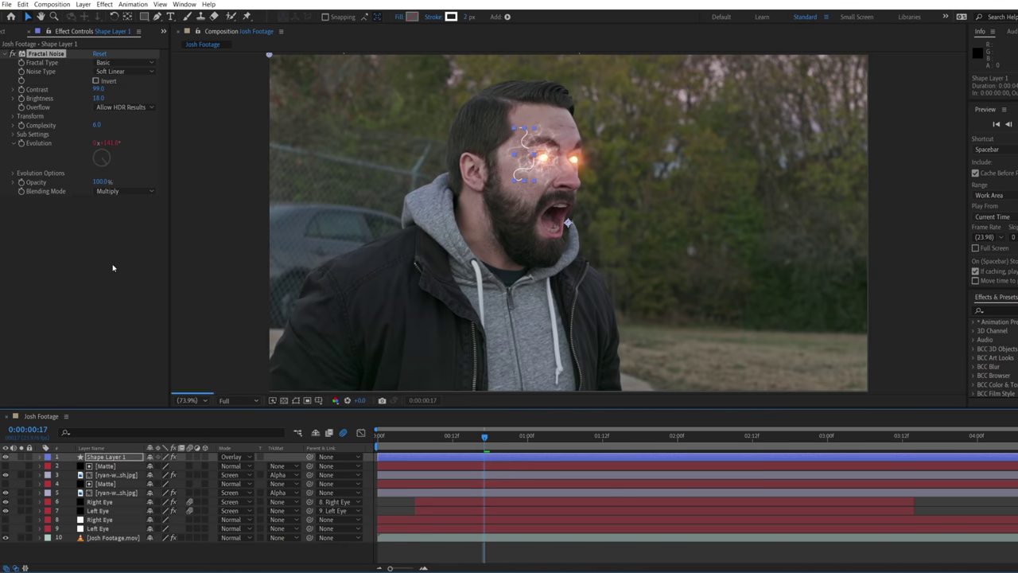
Add a Fast Box Blur of radius 1.0 to the veins and select the five texture layers
{"action": "right_click", "coordinate": [99, 63]}
{"action": "left_click", "coordinate": [374, 388]}
{"action": "left_click", "coordinate": [104, 209]}
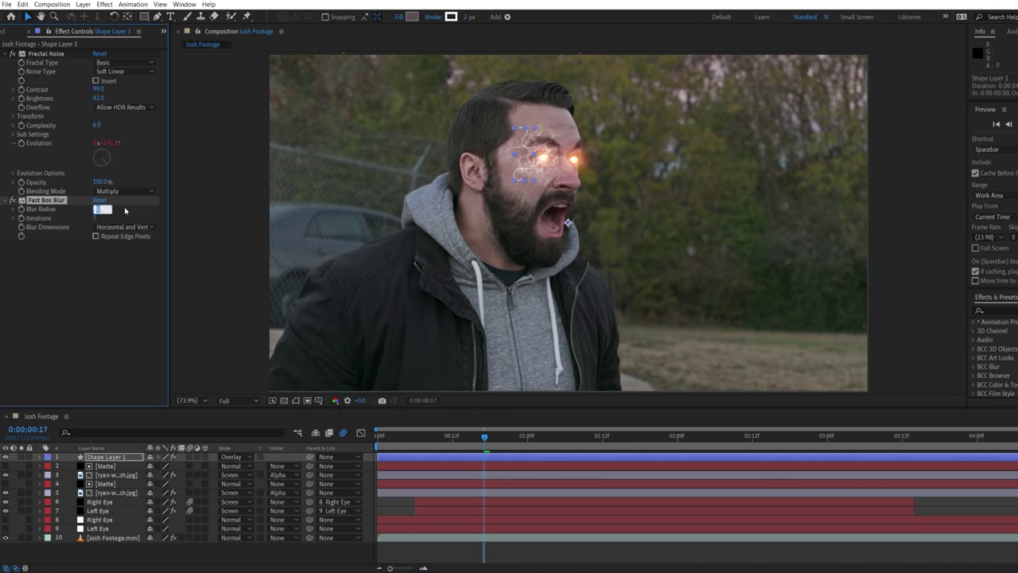
{"action": "left_click", "coordinate": [111, 492], "text": "shift"}
Pre-compose the selected texture layers into a precomp named 'Skin Texture'
{"action": "right_click", "coordinate": [112, 493]}
{"action": "left_click", "coordinate": [148, 464]}
{"action": "type", "text": "Ski"}
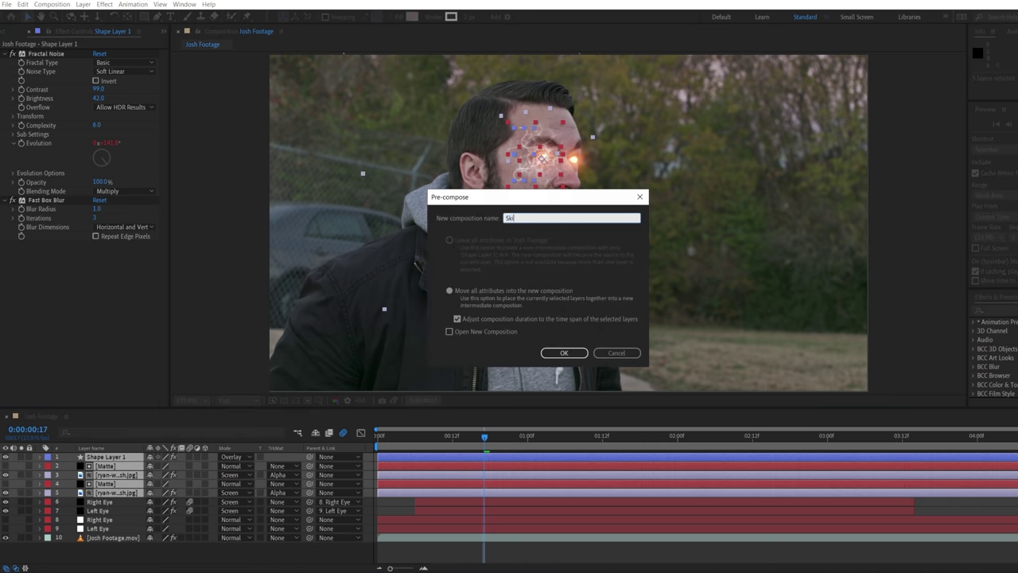
{"action": "type", "text": "n Texture"}
{"action": "key", "text": "Return"}
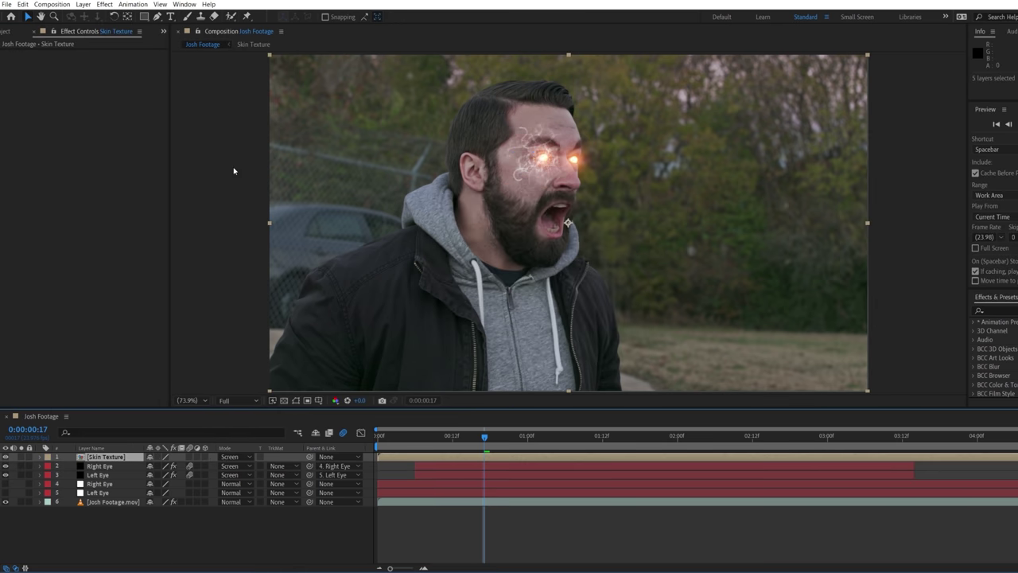
Copy the footage's Mocha Pro effect onto Skin Texture and render it with Stabilize: Warp
{"action": "left_click", "coordinate": [108, 501]}
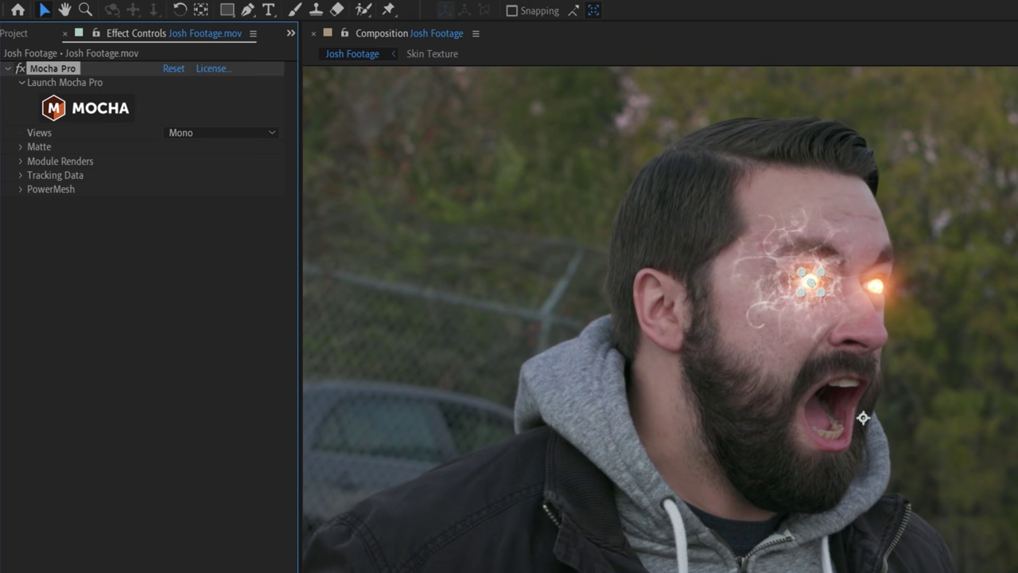
{"action": "key", "text": "ctrl+Up"}
{"action": "key", "text": "ctrl+v"}
{"action": "left_click", "coordinate": [20, 161]}
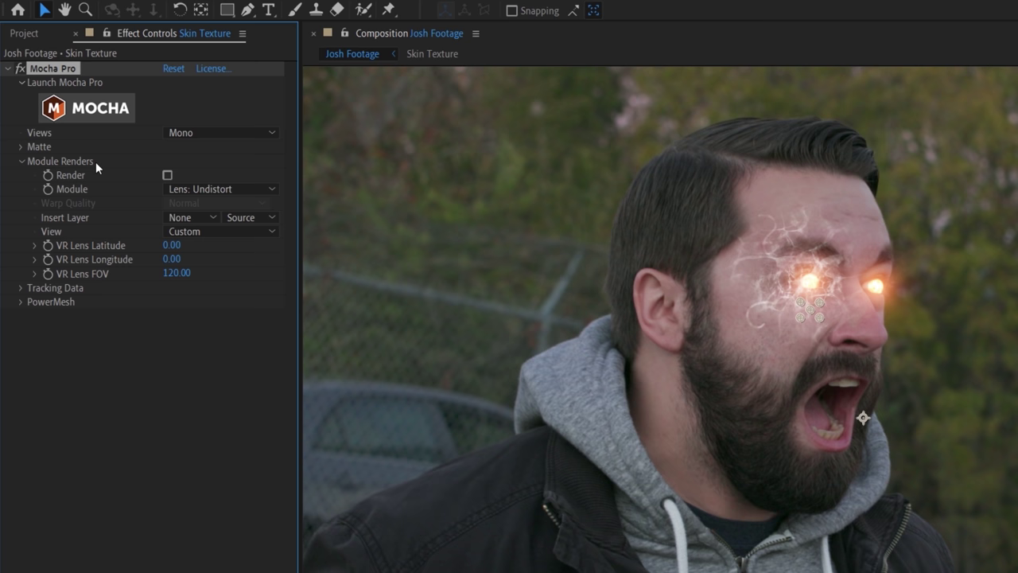
{"action": "left_click", "coordinate": [219, 188]}
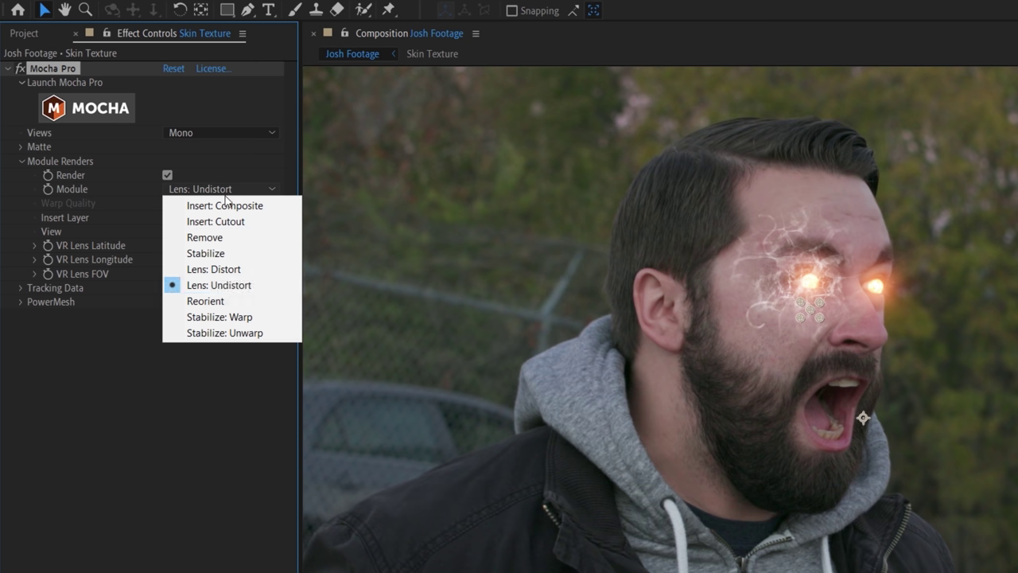
{"action": "left_click", "coordinate": [230, 317]}
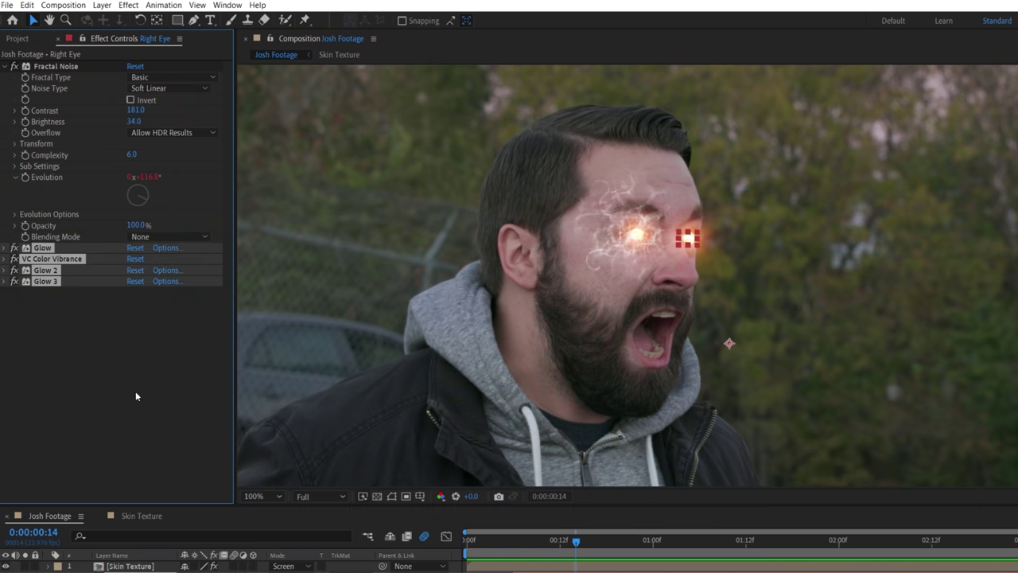
Paste the eye glow effects onto Skin Texture with an orange, lower-gamma Color Vibrance
{"action": "left_click", "coordinate": [140, 567]}
{"action": "key", "text": "ctrl+v"}
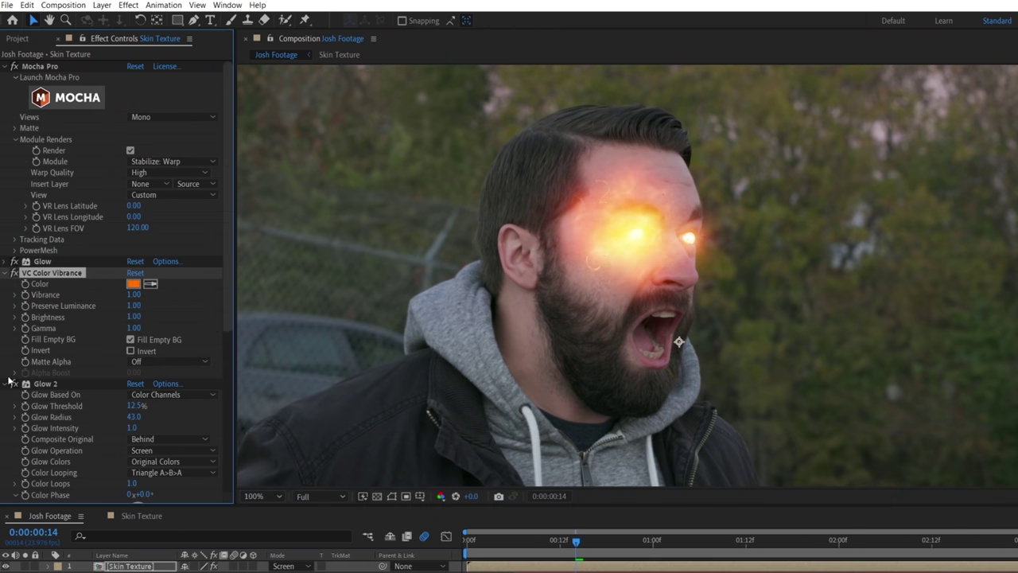
{"action": "left_click", "coordinate": [133, 284]}
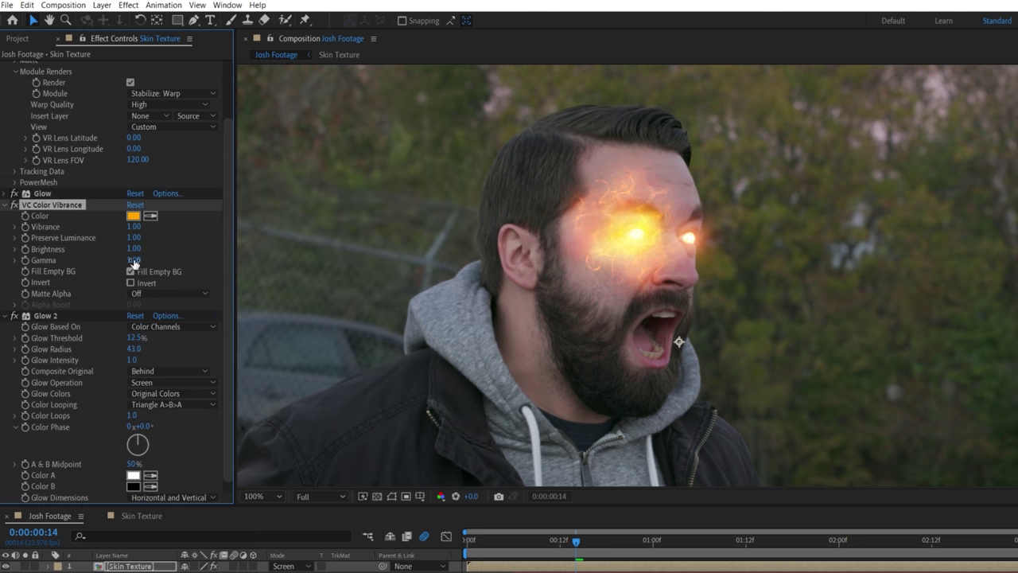
{"action": "left_click_drag", "start_coordinate": [135, 350], "coordinate": [140, 352]}
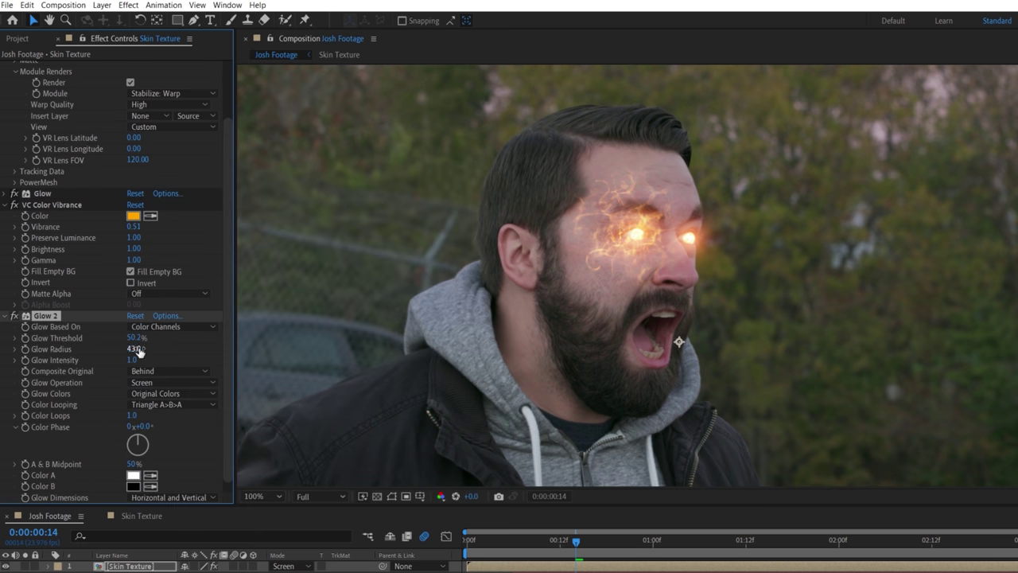
{"action": "left_click_drag", "start_coordinate": [132, 259], "coordinate": [137, 265]}
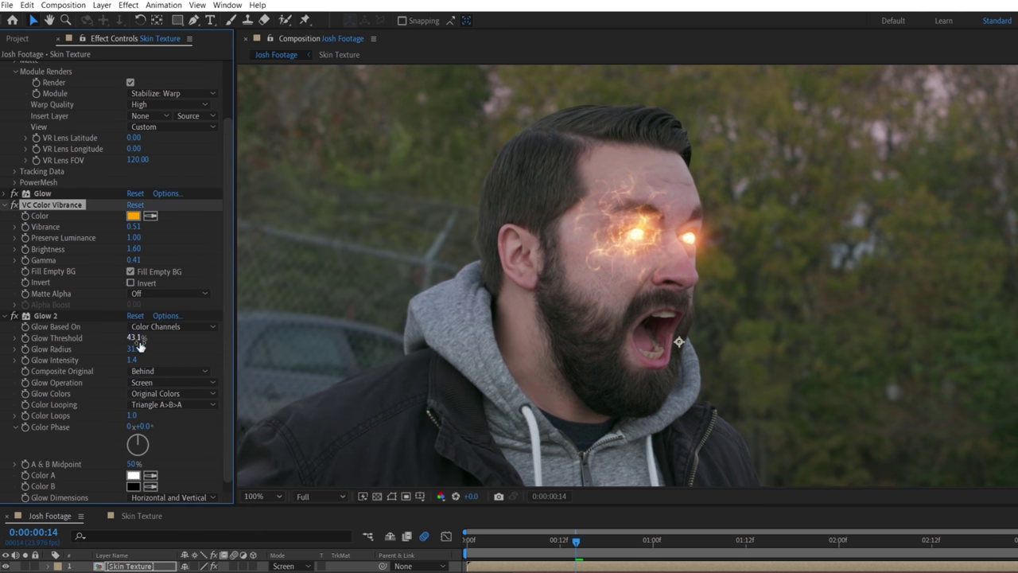
Add a Fast Box Blur to Skin Texture and keyframe its opacity for the flare
{"action": "left_click", "coordinate": [6, 316], "text": "ctrl"}
{"action": "left_click", "coordinate": [128, 5]}
{"action": "mouse_move", "coordinate": [170, 358]}
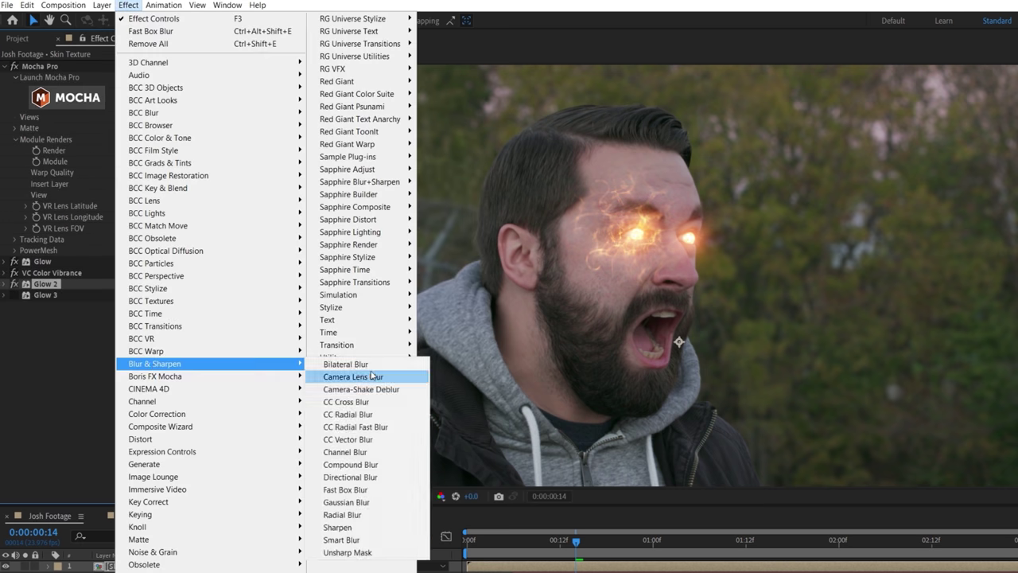
{"action": "left_click", "coordinate": [342, 484]}
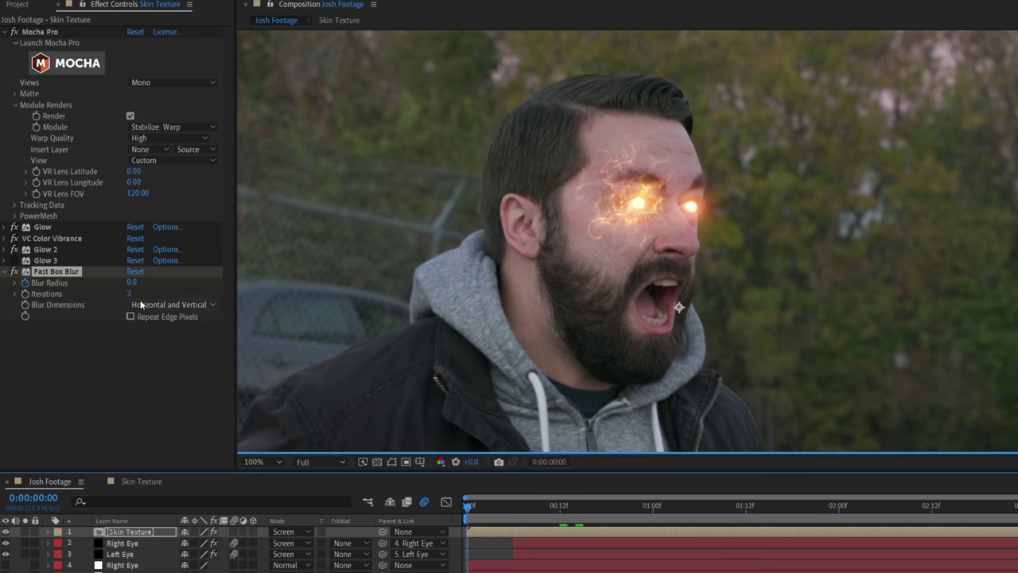
{"action": "left_click", "coordinate": [81, 542]}
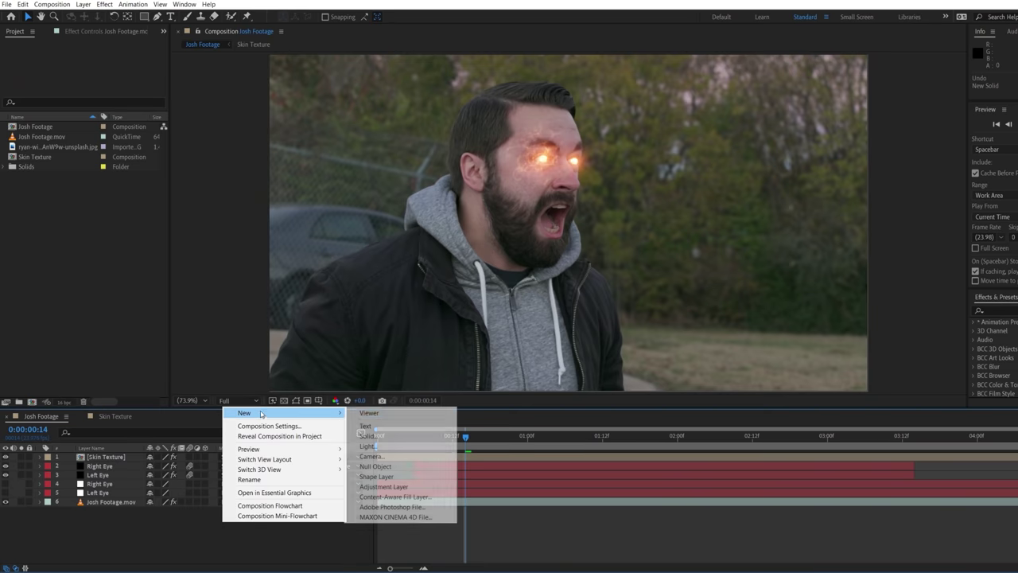
Create a black Beam solid with locked aspect ratio, enlarged to 2259 × 1271 px
{"action": "left_click", "coordinate": [367, 436]}
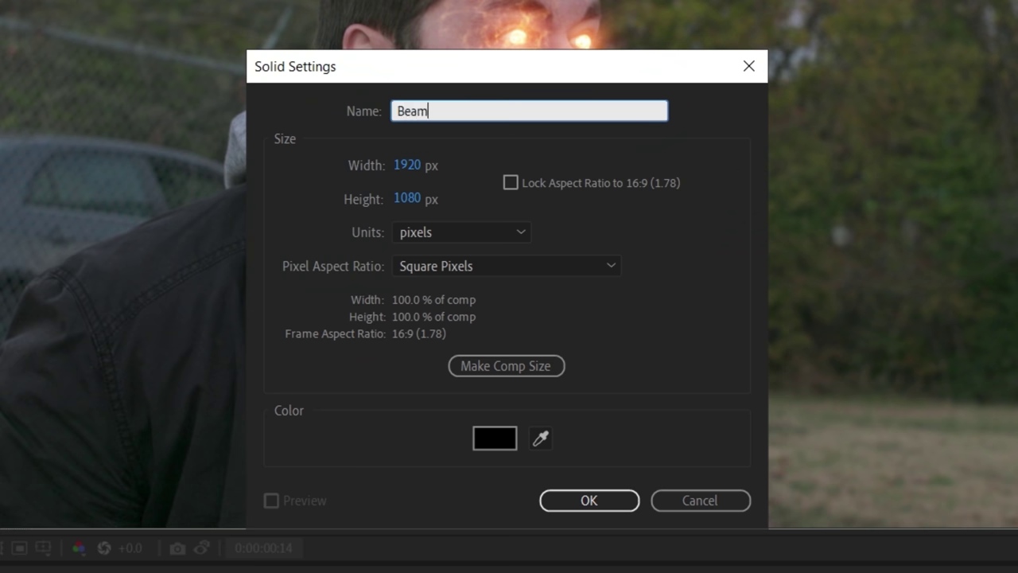
{"action": "left_click", "coordinate": [510, 182]}
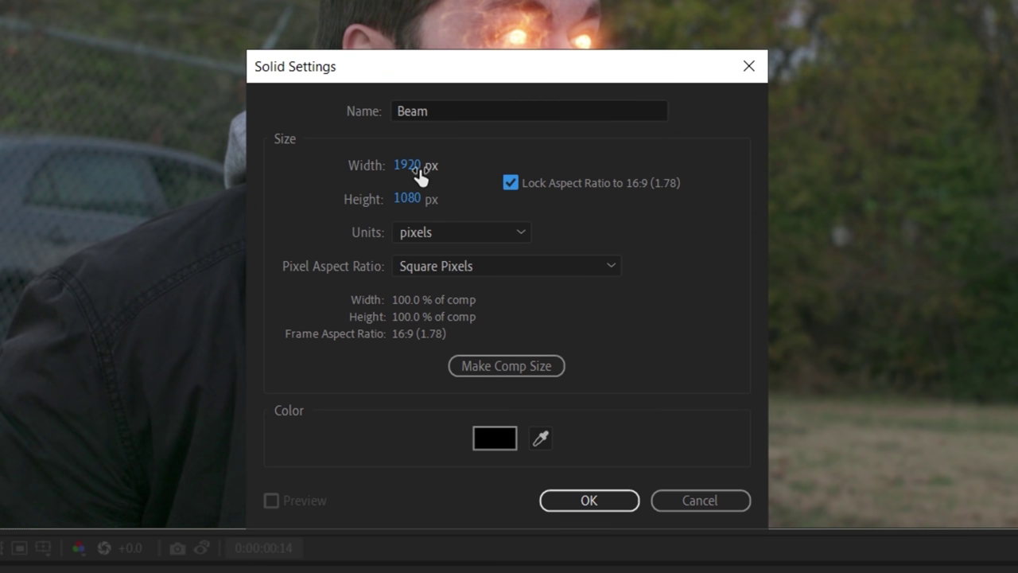
{"action": "left_click_drag", "start_coordinate": [409, 165], "coordinate": [612, 172]}
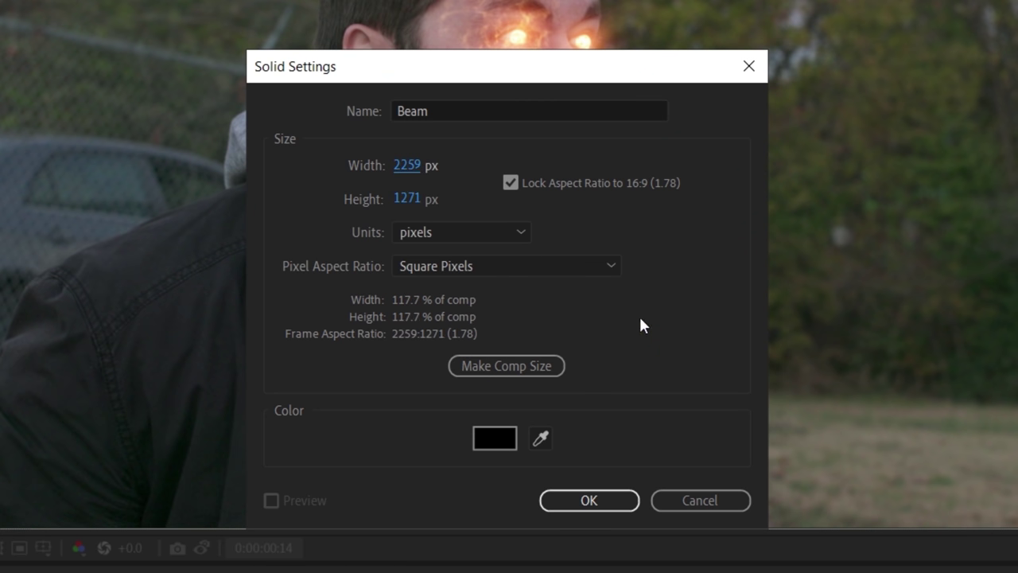
{"action": "left_click", "coordinate": [578, 501]}
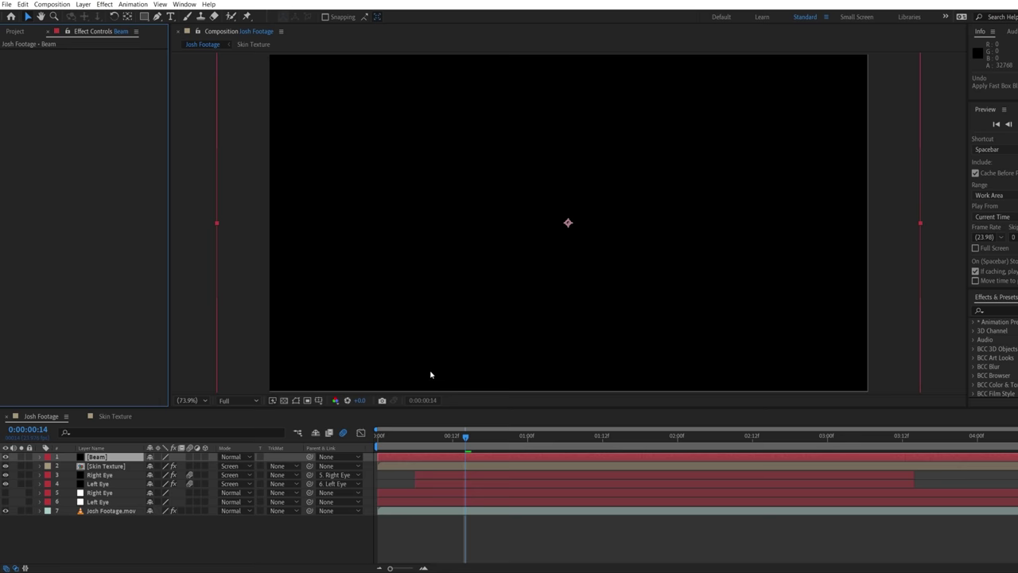
Apply the Saber effect to the Beam solid
{"action": "left_click", "coordinate": [104, 4]}
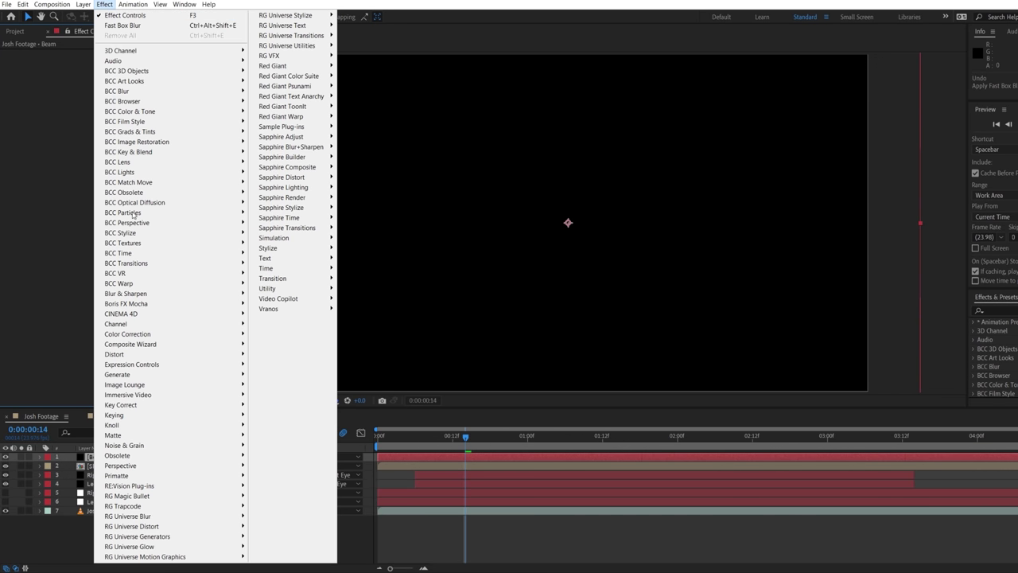
{"action": "mouse_move", "coordinate": [308, 300]}
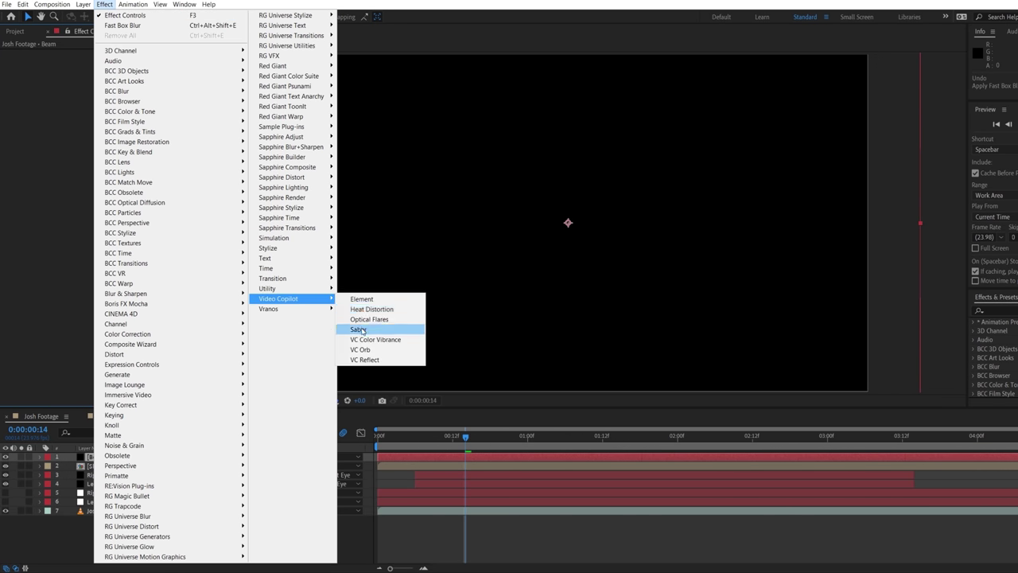
{"action": "left_click", "coordinate": [358, 329]}
Set Beam to Screen, parent it to Left Eye, and run the beam rightward from the eye
{"action": "left_click", "coordinate": [232, 456]}
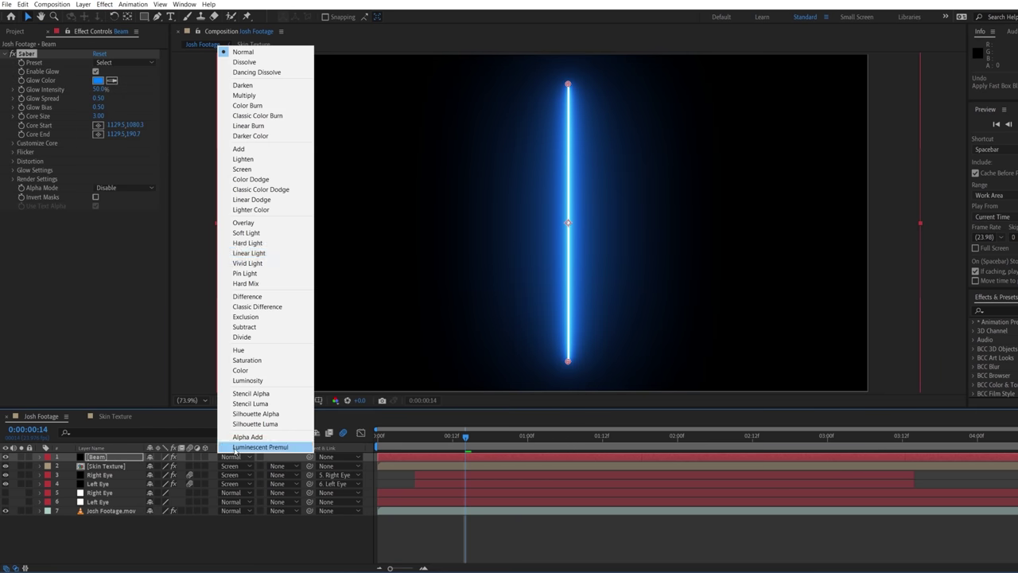
{"action": "left_click", "coordinate": [231, 169]}
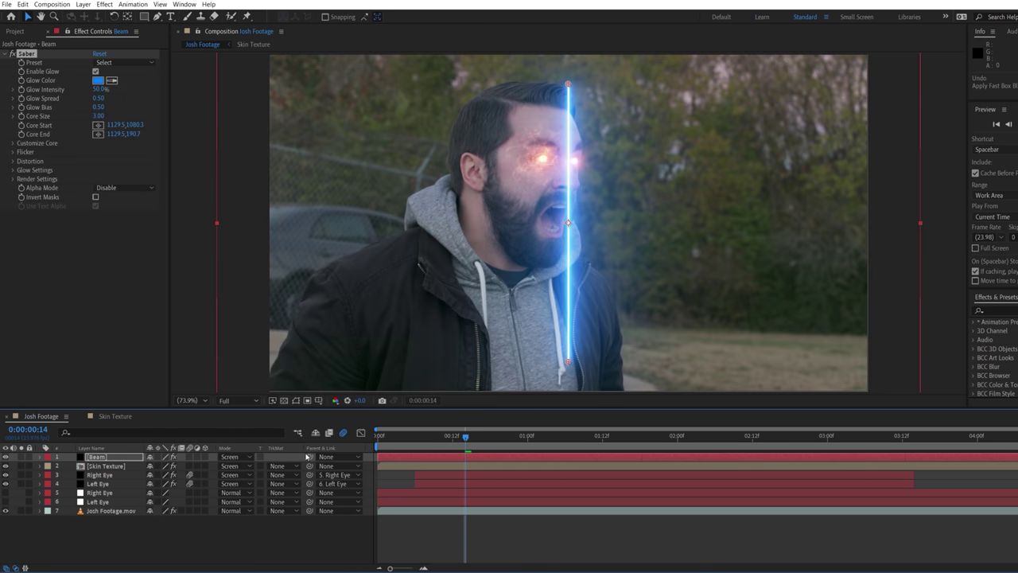
{"action": "left_click_drag", "start_coordinate": [295, 462], "coordinate": [104, 504]}
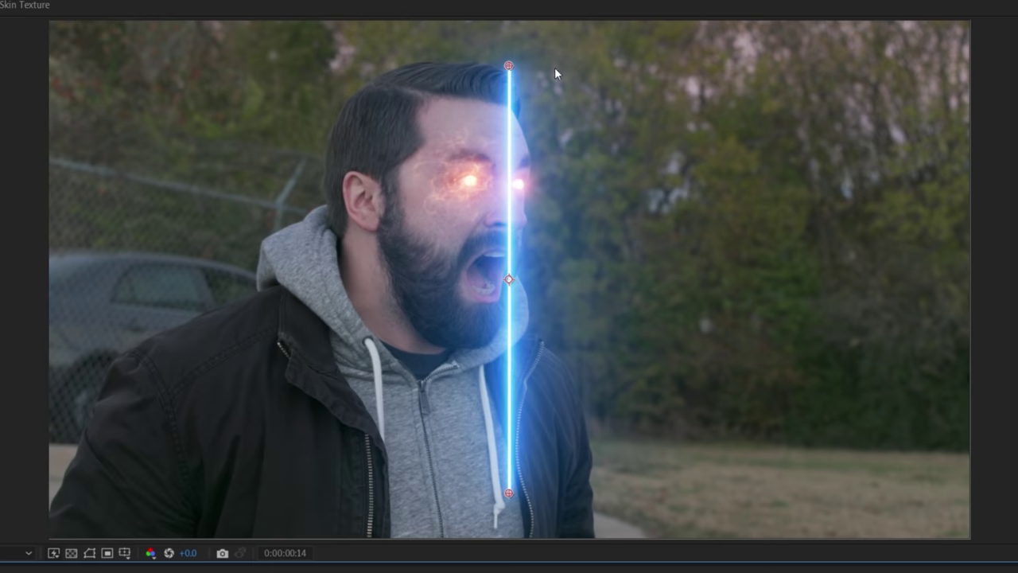
{"action": "left_click_drag", "start_coordinate": [568, 84], "coordinate": [898, 159]}
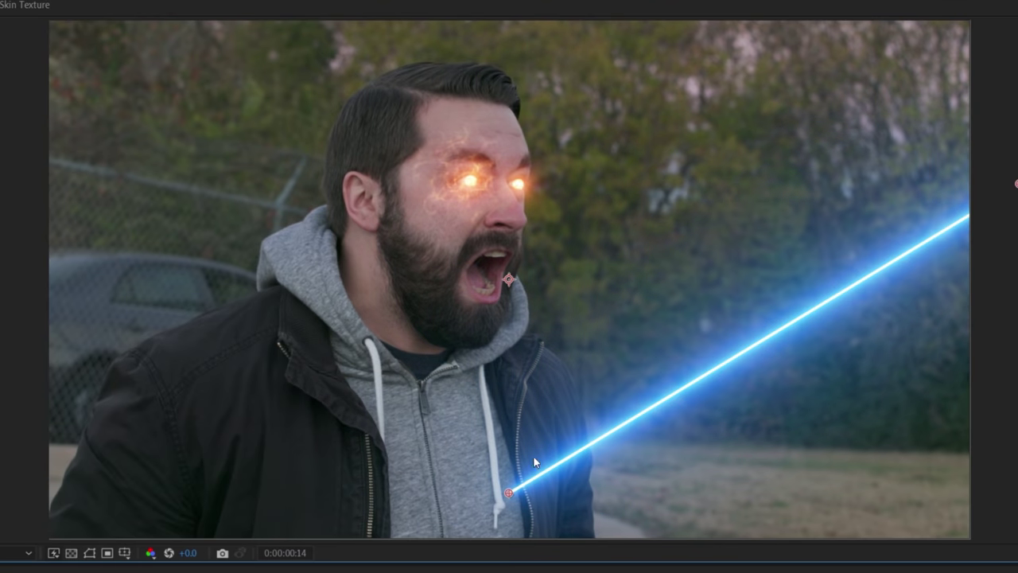
{"action": "left_click_drag", "start_coordinate": [508, 492], "coordinate": [469, 180]}
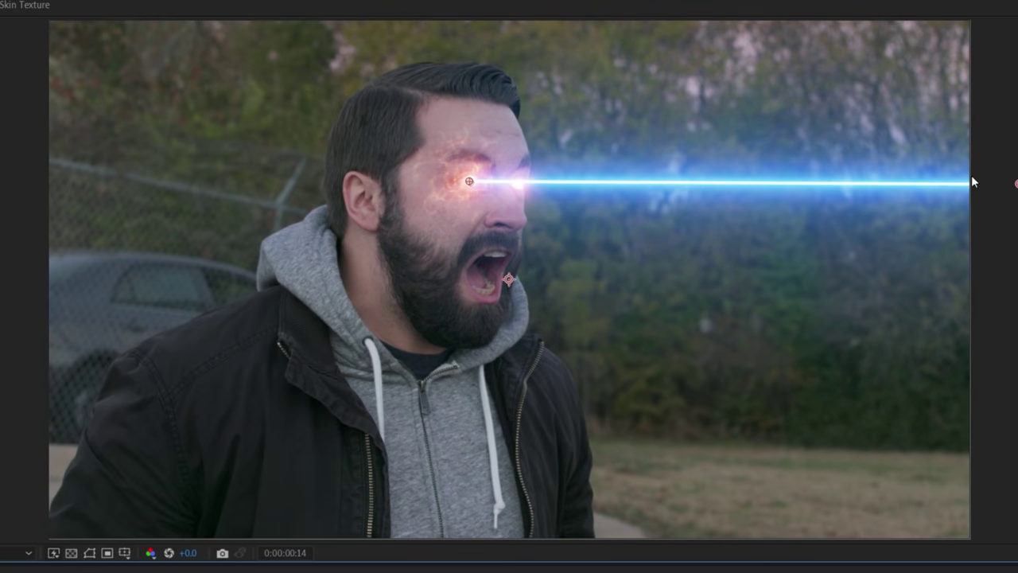
Switch the beam to the Fire preset with a lighter orange glow colour
{"action": "left_click", "coordinate": [148, 84]}
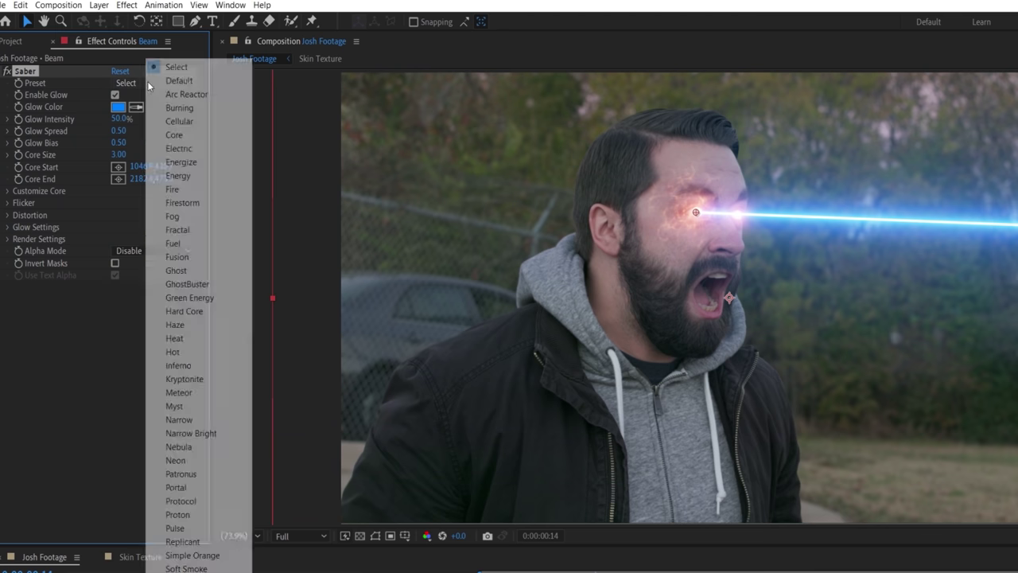
{"action": "left_click", "coordinate": [173, 190]}
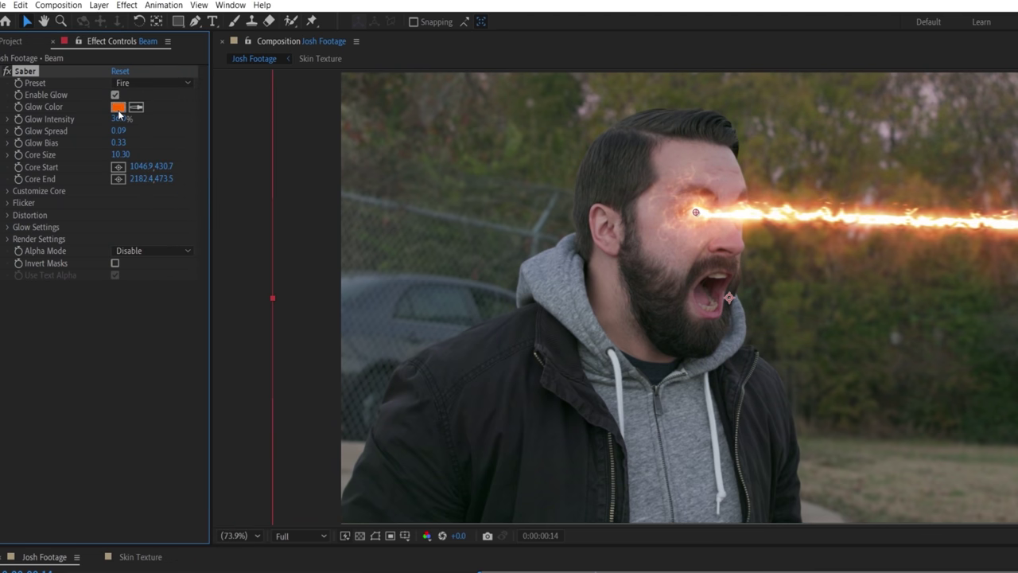
{"action": "left_click", "coordinate": [117, 108]}
{"action": "left_click", "coordinate": [350, 386]}
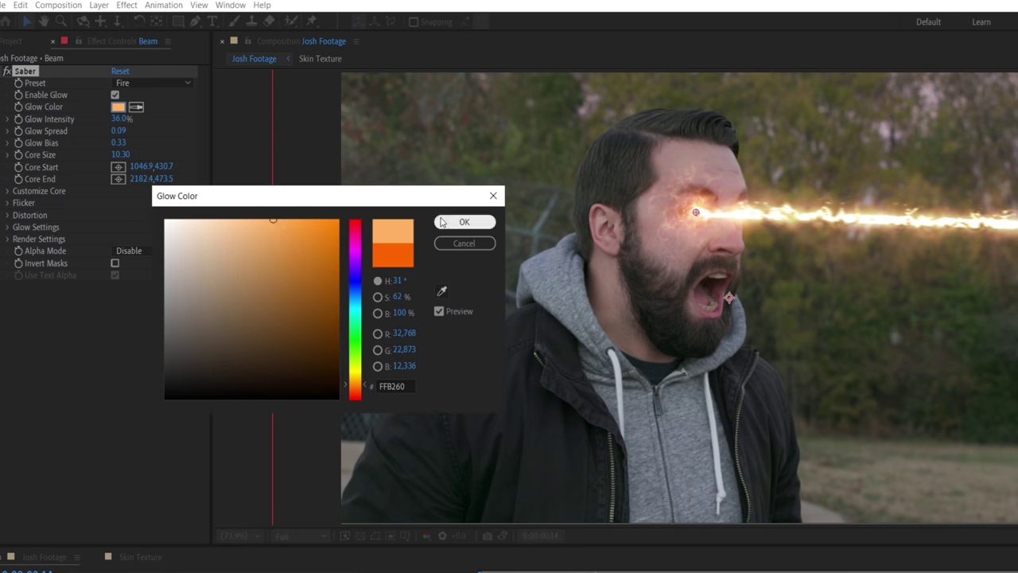
{"action": "left_click", "coordinate": [464, 222]}
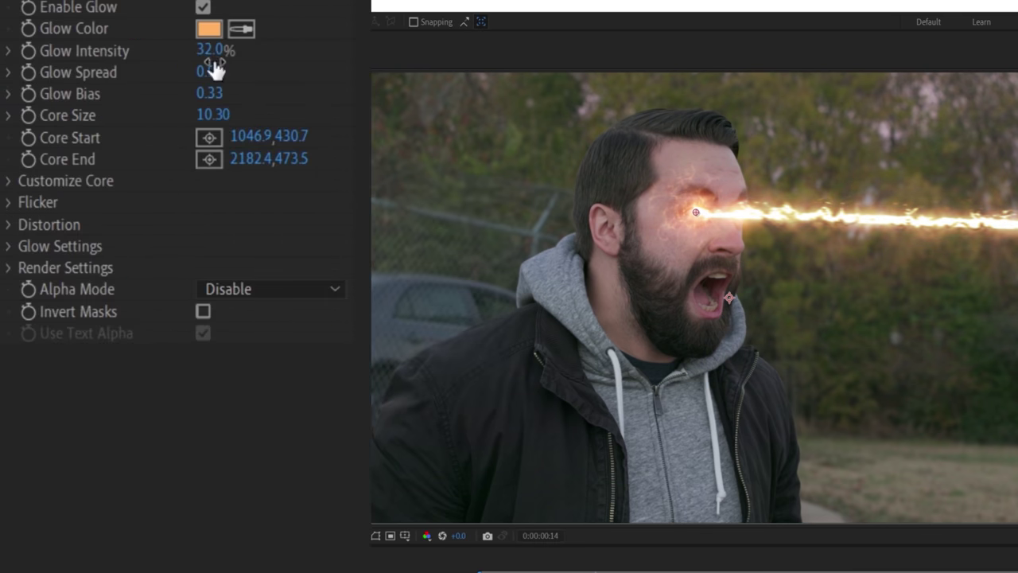
Shrink the core start size to 28% and set glow distortion to 40 with larger noise scale
{"action": "left_click", "coordinate": [10, 180]}
{"action": "left_click_drag", "start_coordinate": [209, 267], "coordinate": [146, 288]}
{"action": "left_click", "coordinate": [9, 180]}
{"action": "left_click", "coordinate": [10, 224]}
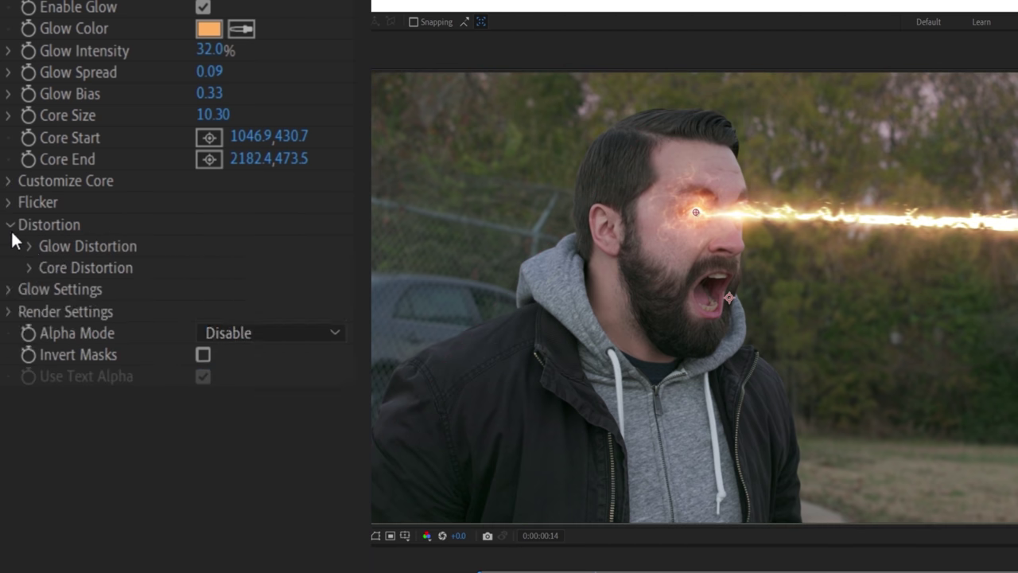
{"action": "left_click", "coordinate": [30, 246]}
{"action": "left_click_drag", "start_coordinate": [210, 267], "coordinate": [147, 268]}
{"action": "left_click_drag", "start_coordinate": [211, 419], "coordinate": [296, 426]}
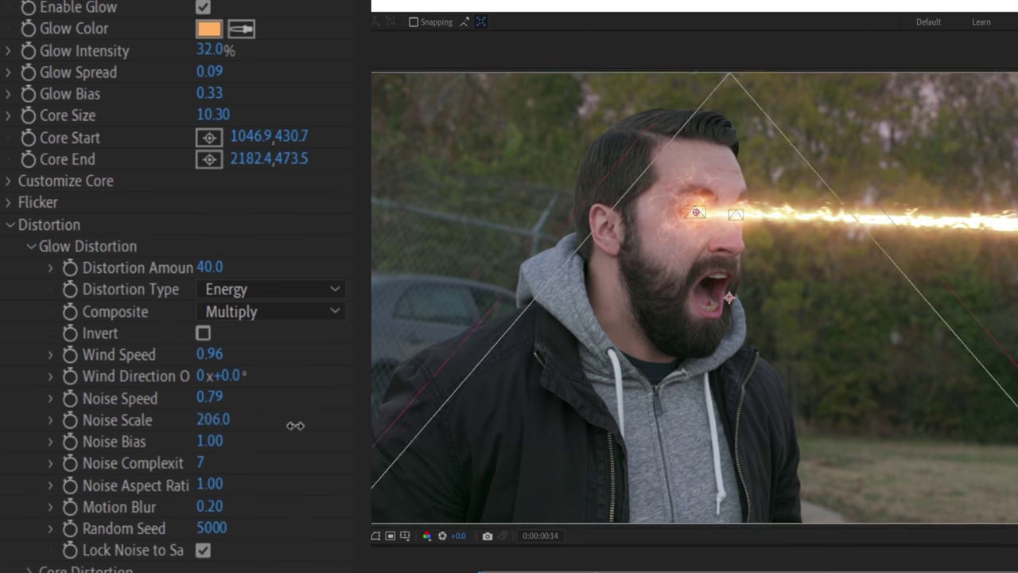
Enlarge core distortion noise scale, with wind speed 6.10 and noise speed 5.00
{"action": "left_click", "coordinate": [30, 245]}
{"action": "left_click", "coordinate": [31, 267]}
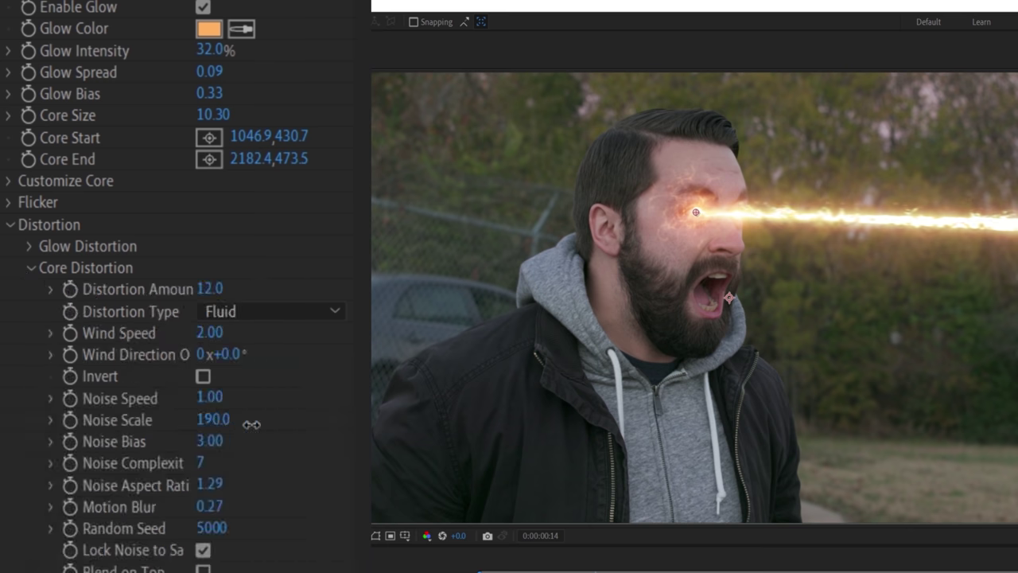
{"action": "left_click_drag", "start_coordinate": [252, 424], "coordinate": [287, 425]}
{"action": "left_click_drag", "start_coordinate": [209, 333], "coordinate": [267, 342]}
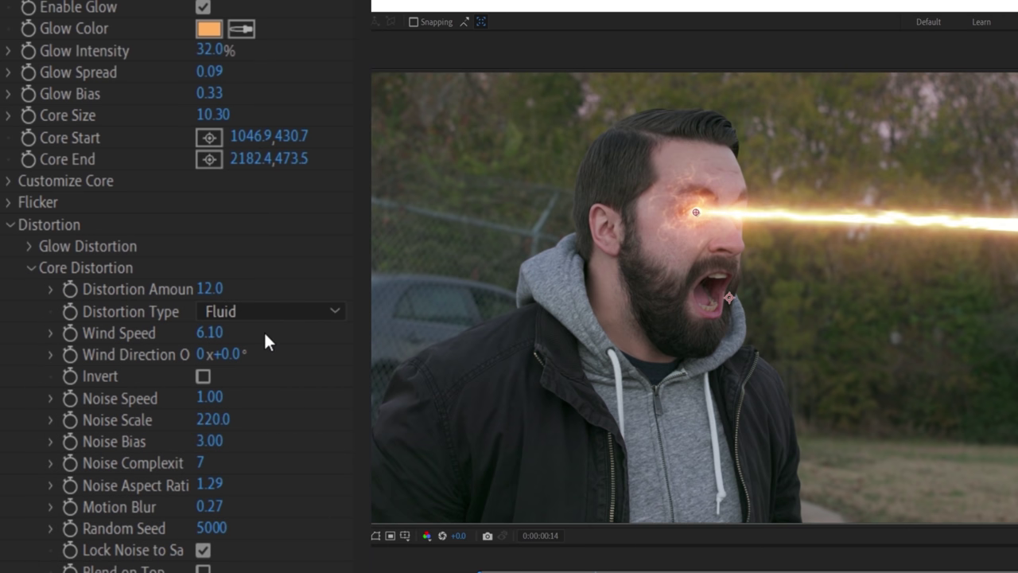
{"action": "left_click_drag", "start_coordinate": [268, 404], "coordinate": [267, 398]}
{"action": "left_click", "coordinate": [218, 506]}
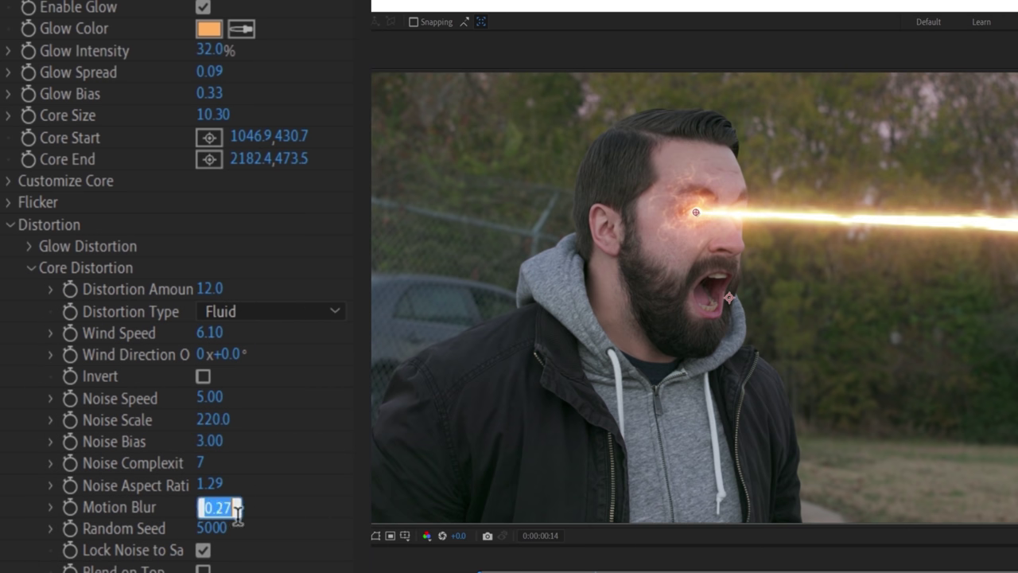
Set core motion blur to 0.1 and keyframe the beam's offsets to shoot out and detach
{"action": "type", "text": "0.1"}
{"action": "key", "text": "Return"}
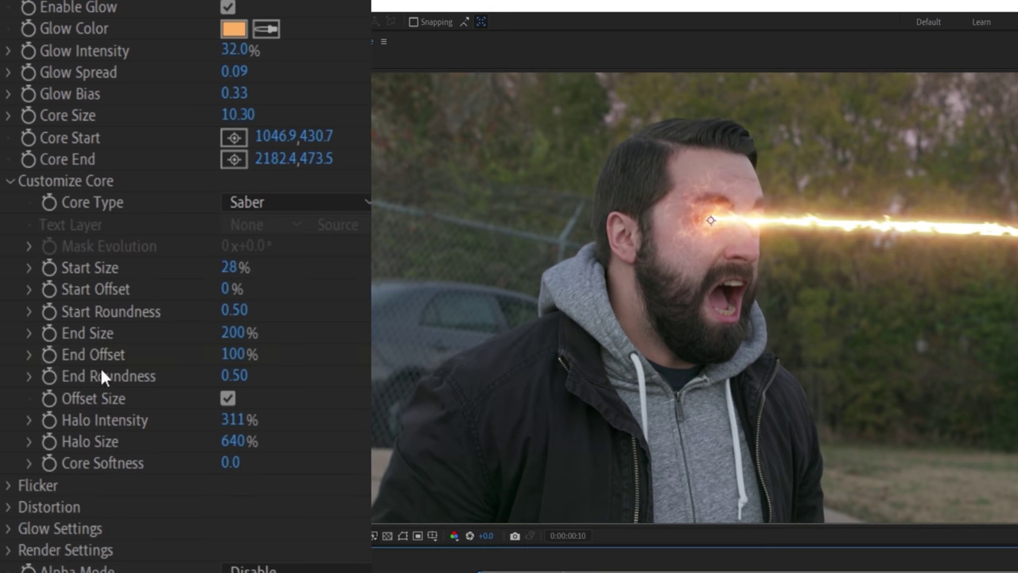
{"action": "left_click", "coordinate": [50, 354]}
{"action": "key", "text": "Page_Up"}
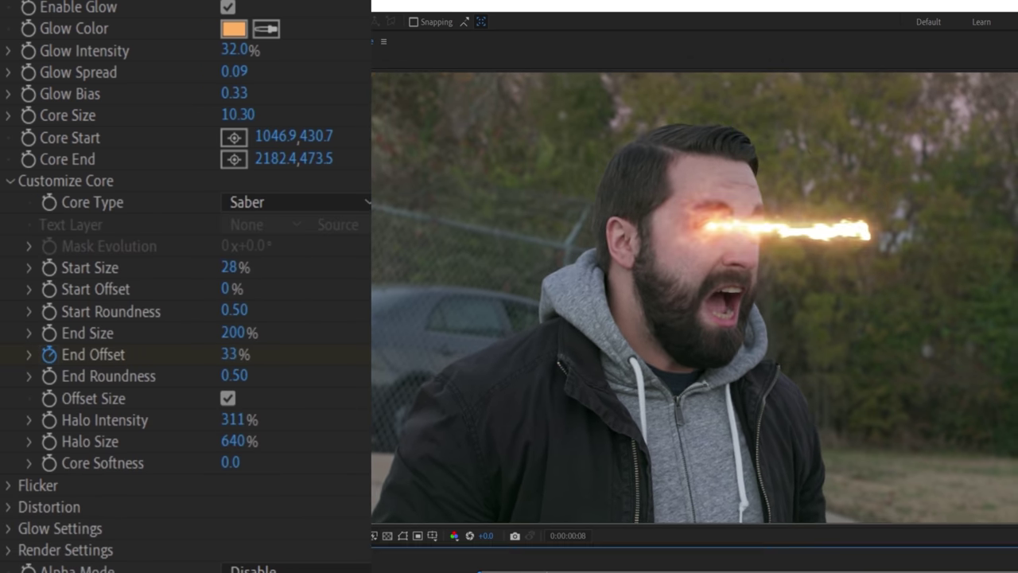
{"action": "key", "text": "Page_Down"}
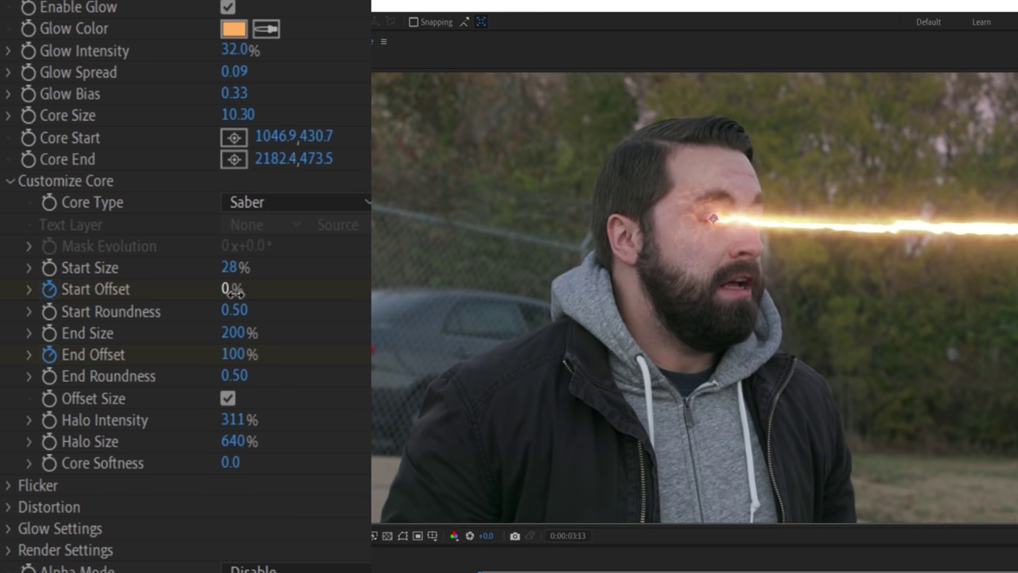
{"action": "key", "text": "Return"}
{"action": "key", "text": "Page_Up"}
{"action": "key", "text": "Page_Down"}
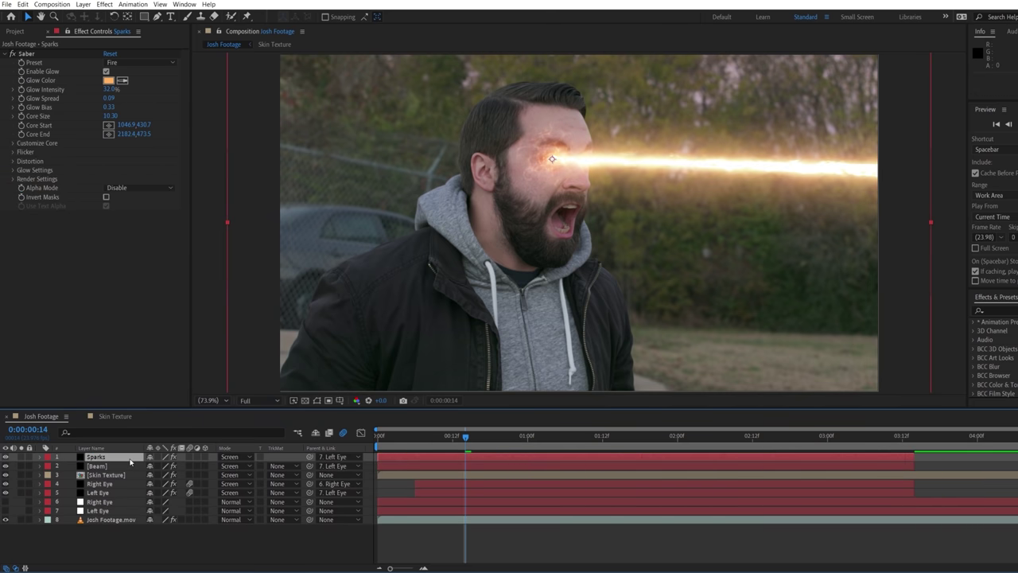
Switch the Sparks beam to the Tractor Beam preset, keeping the orange glow colour
{"action": "left_click", "coordinate": [134, 63]}
{"action": "left_click", "coordinate": [140, 494]}
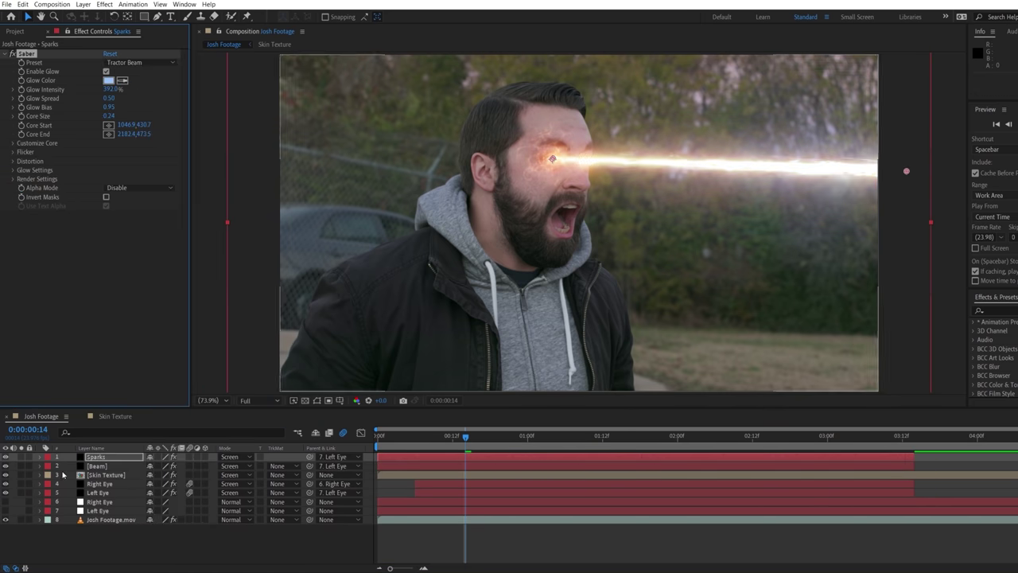
{"action": "left_click", "coordinate": [108, 80]}
{"action": "key", "text": "Return"}
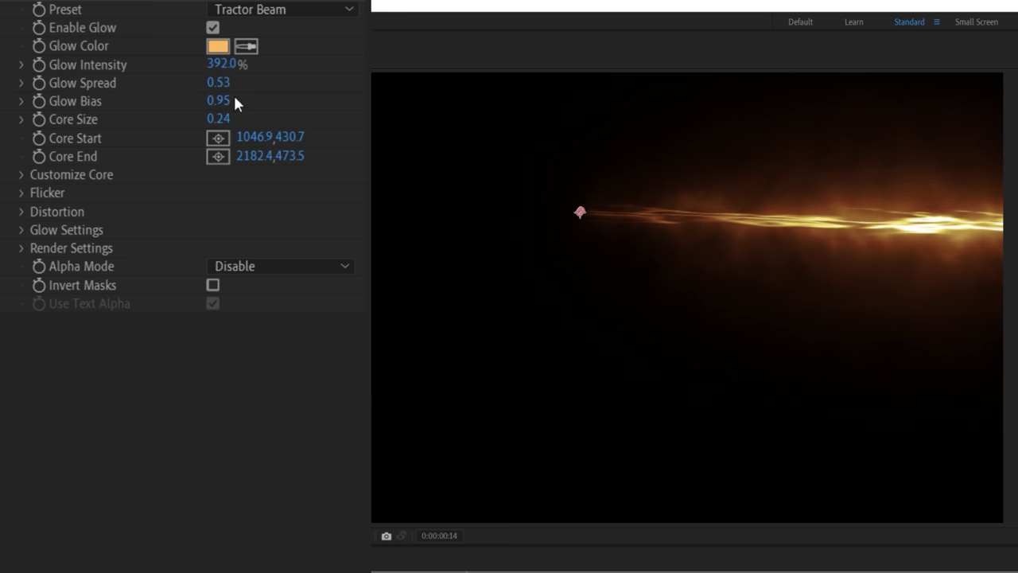
Raise core wind speed to 34.11, boost noise speed, scale and bias, motion blur 0.10, slightly smaller layer
{"action": "left_click", "coordinate": [18, 160]}
{"action": "left_click_drag", "start_coordinate": [321, 307], "coordinate": [350, 307]}
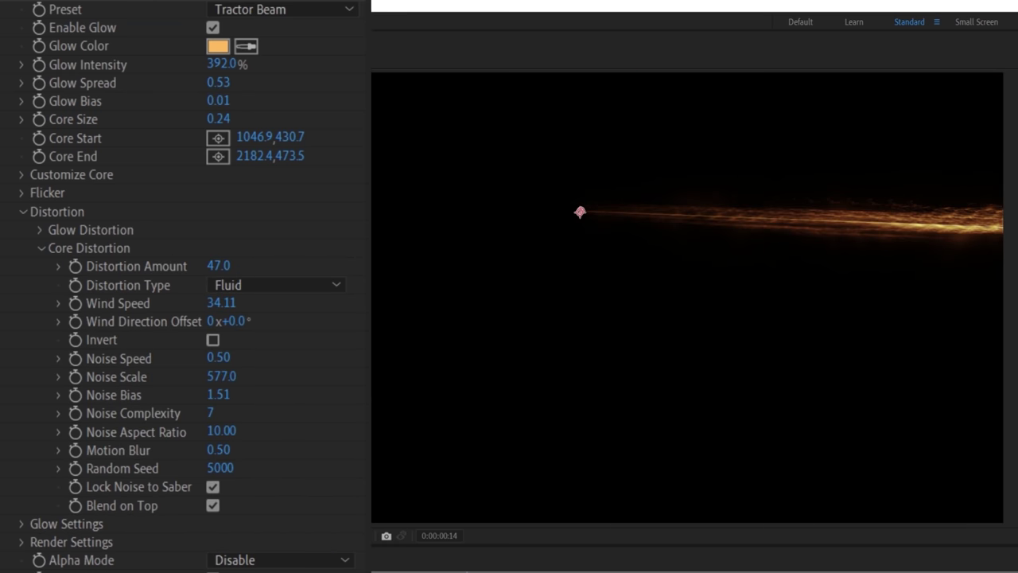
{"action": "left_click_drag", "start_coordinate": [217, 358], "coordinate": [263, 358]}
{"action": "left_click_drag", "start_coordinate": [221, 376], "coordinate": [318, 376]}
{"action": "left_click_drag", "start_coordinate": [218, 395], "coordinate": [353, 393]}
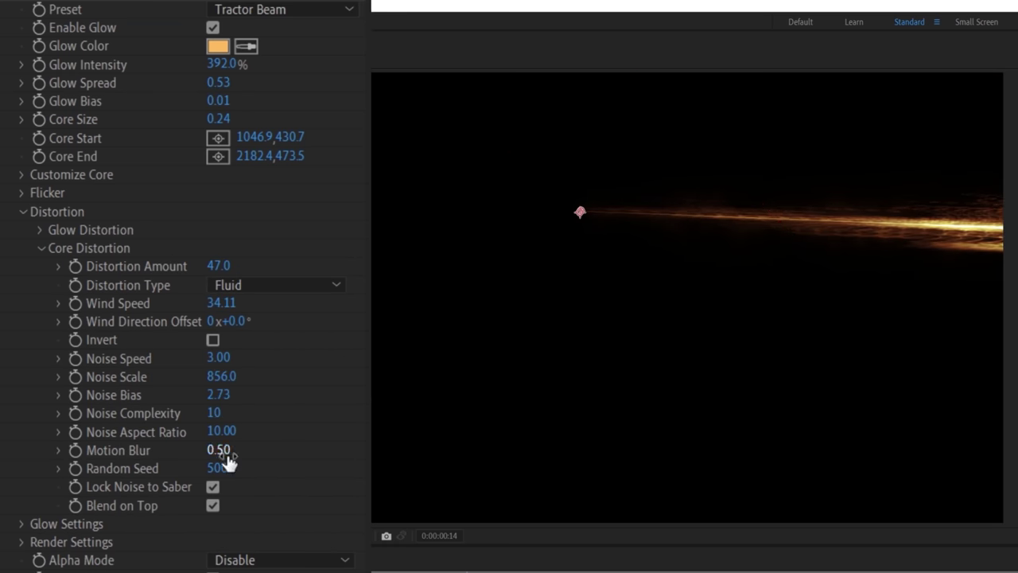
{"action": "left_click_drag", "start_coordinate": [228, 462], "coordinate": [213, 512]}
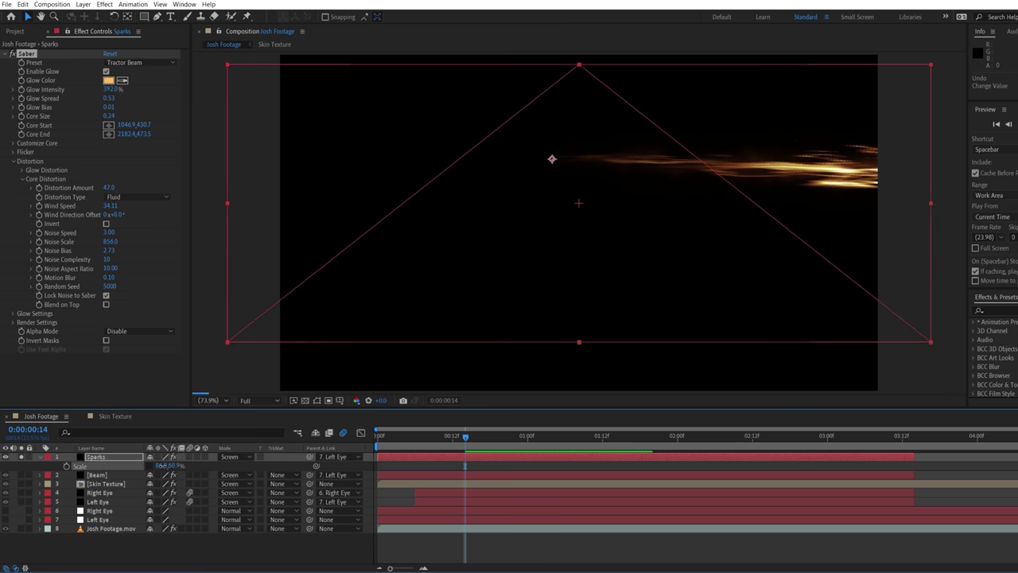
{"action": "left_click_drag", "start_coordinate": [168, 466], "coordinate": [159, 465]}
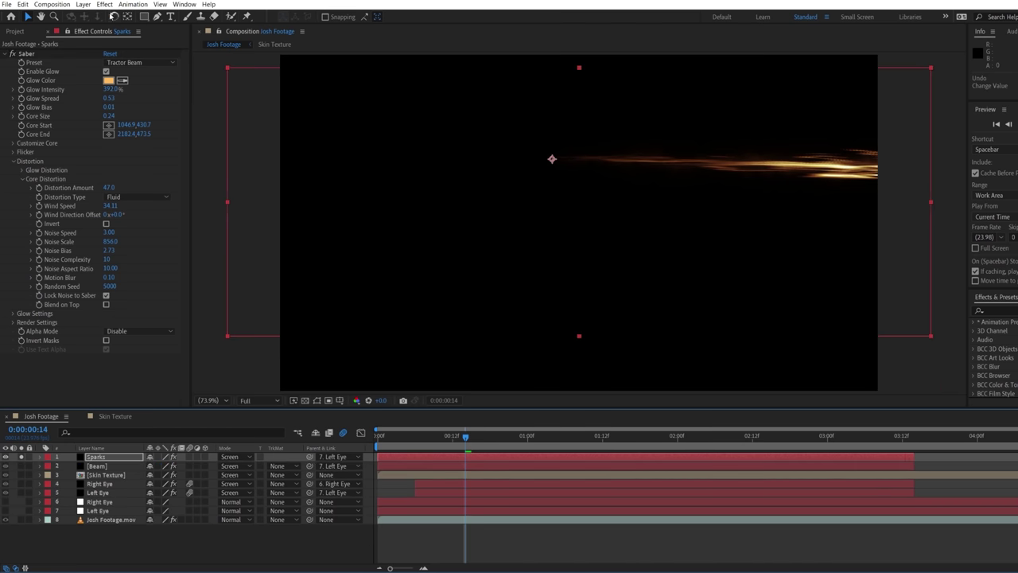
Add Directional Blur and CC Vector Blur to the Sparks layer
{"action": "left_click", "coordinate": [105, 5]}
{"action": "mouse_move", "coordinate": [249, 296]}
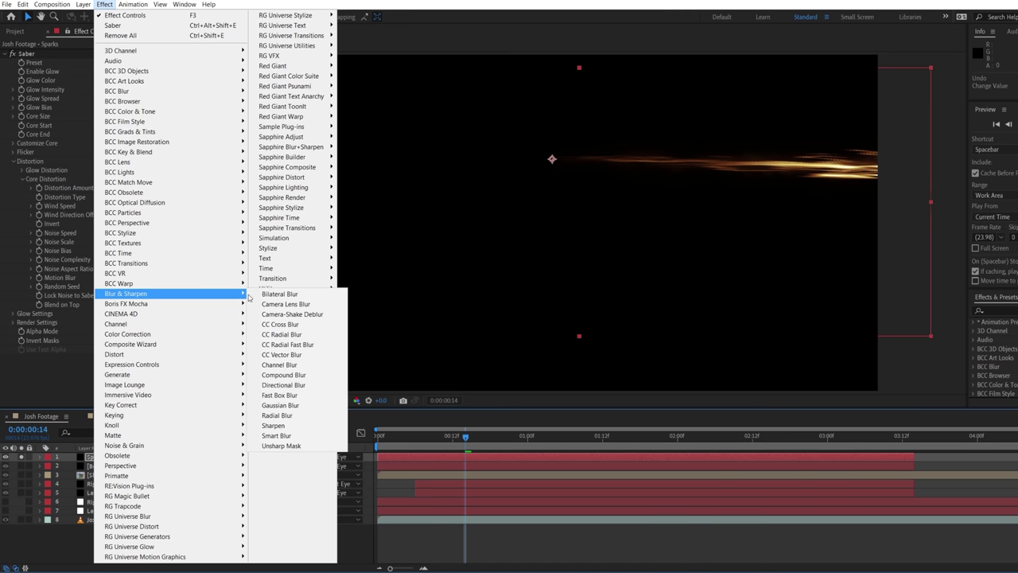
{"action": "left_click", "coordinate": [282, 385]}
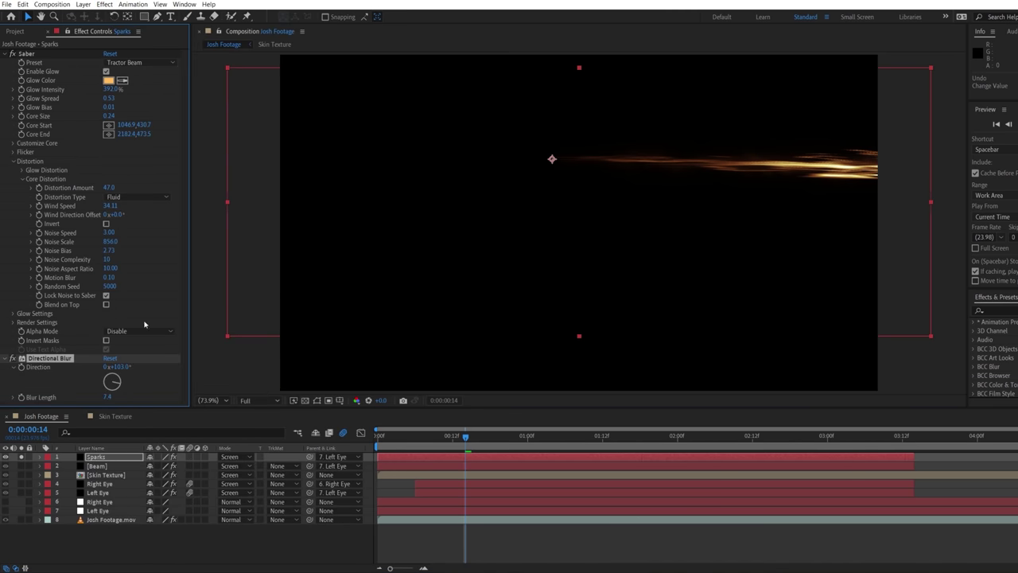
{"action": "left_click", "coordinate": [105, 5]}
{"action": "mouse_move", "coordinate": [120, 296]}
{"action": "left_click", "coordinate": [282, 353]}
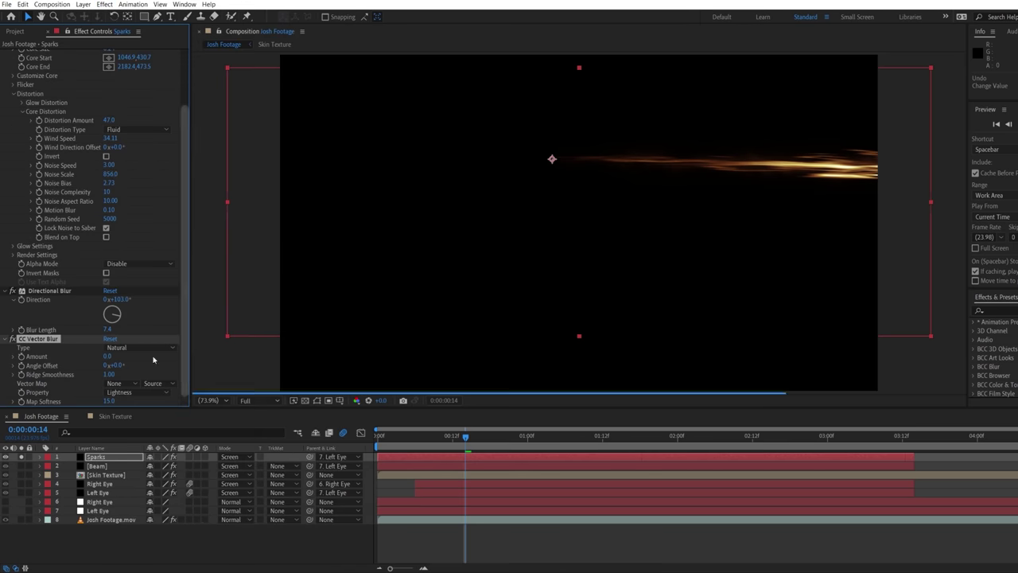
Add an Exposure effect to brighten the Sparks streaks
{"action": "left_click", "coordinate": [105, 5]}
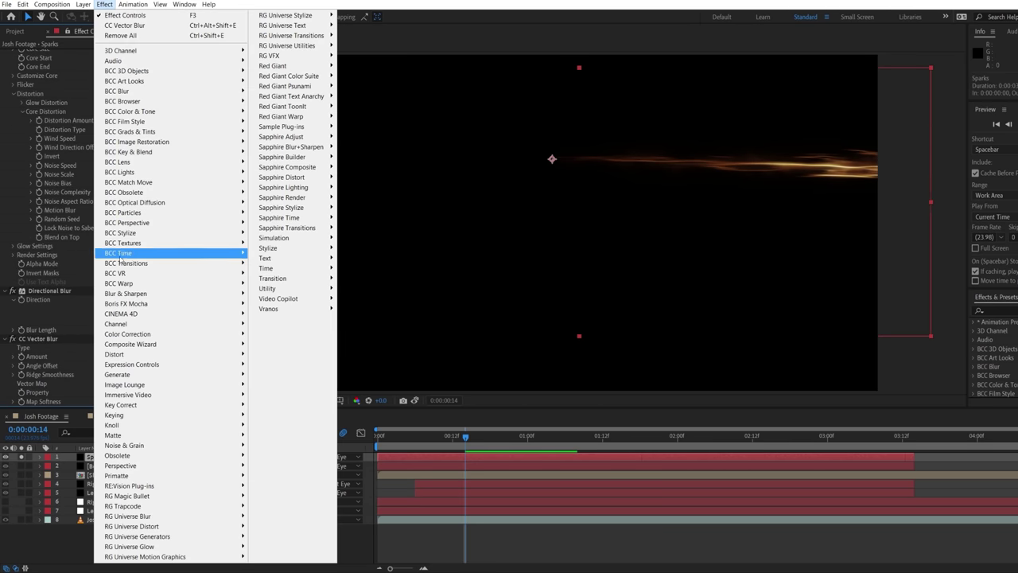
{"action": "mouse_move", "coordinate": [128, 334]}
{"action": "left_click", "coordinate": [286, 387]}
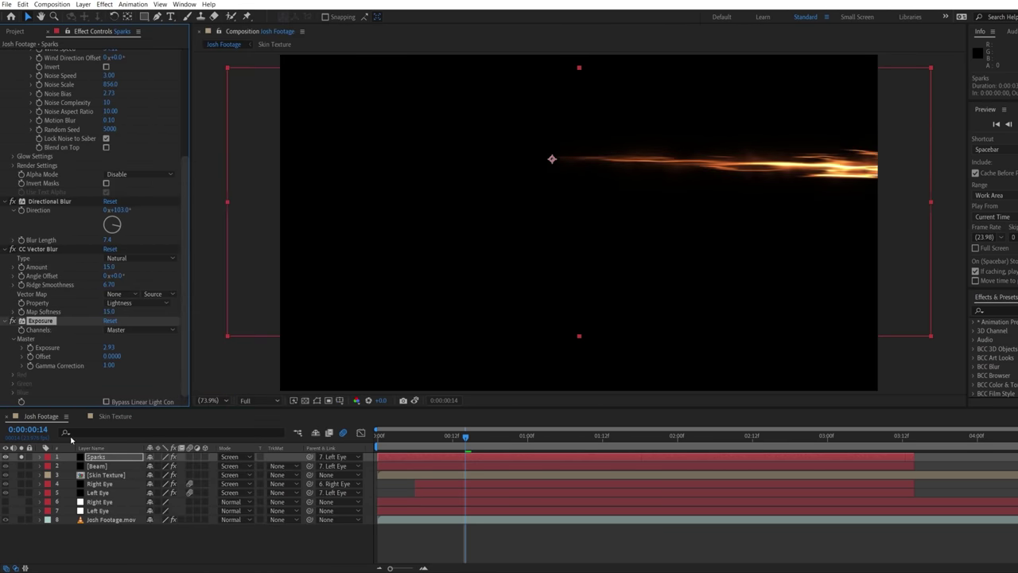
Add an adjustment layer named Light Reaction and apply Curves, picking a colour channel to adjust
{"action": "right_click", "coordinate": [213, 422]}
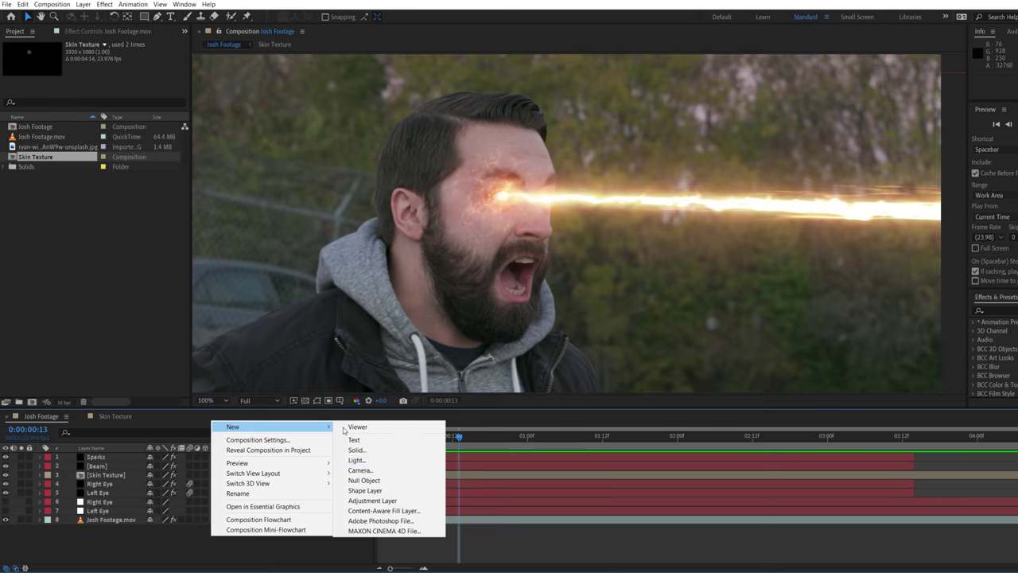
{"action": "left_click", "coordinate": [374, 501]}
{"action": "key", "text": "Return"}
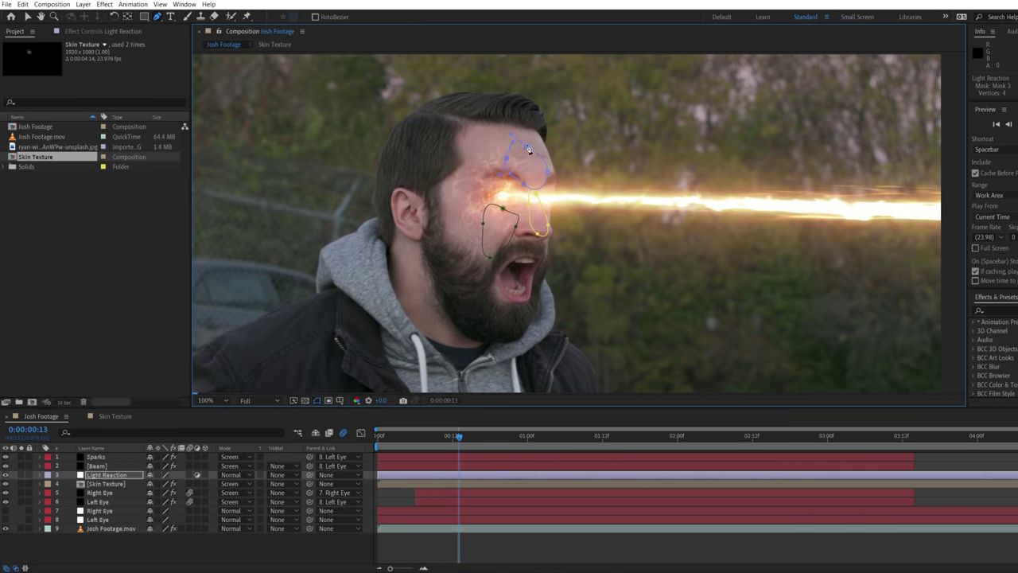
{"action": "left_click", "coordinate": [105, 5]}
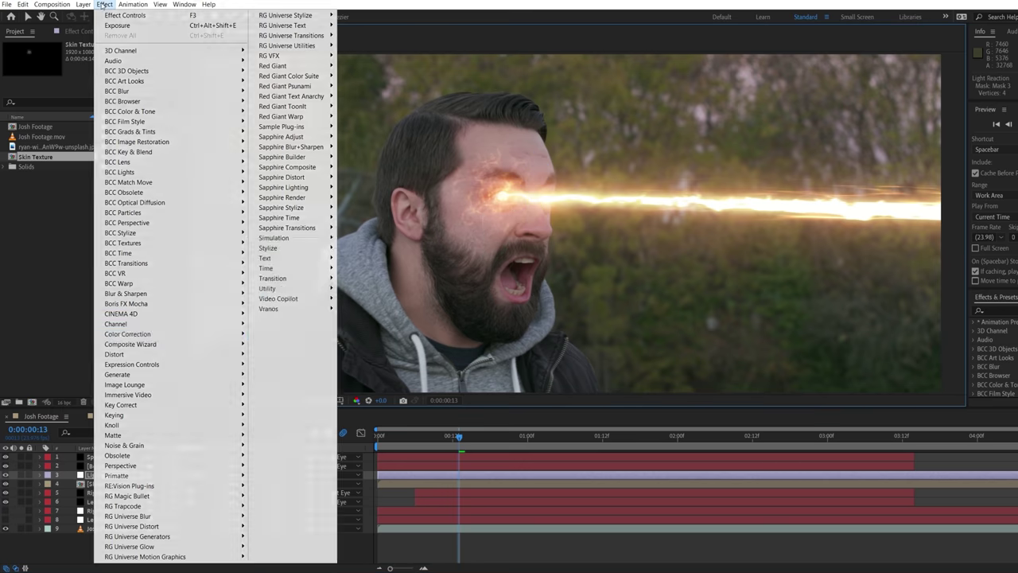
{"action": "mouse_move", "coordinate": [127, 334]}
{"action": "left_click", "coordinate": [362, 346]}
{"action": "left_click", "coordinate": [113, 63]}
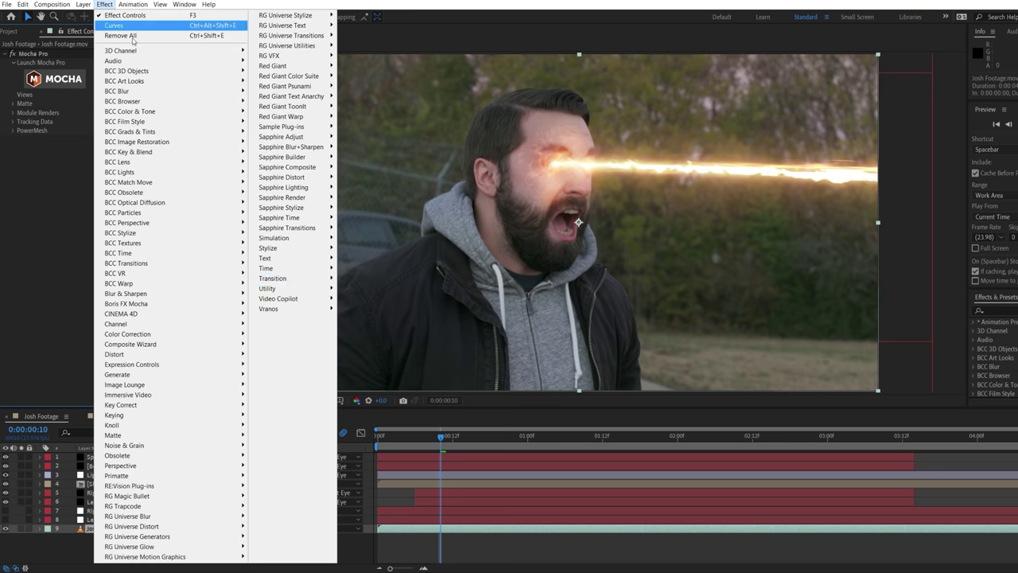
Apply Heat Distortion to the footage layer and begin a pen mask near the eye
{"action": "mouse_move", "coordinate": [295, 299]}
{"action": "left_click", "coordinate": [377, 304]}
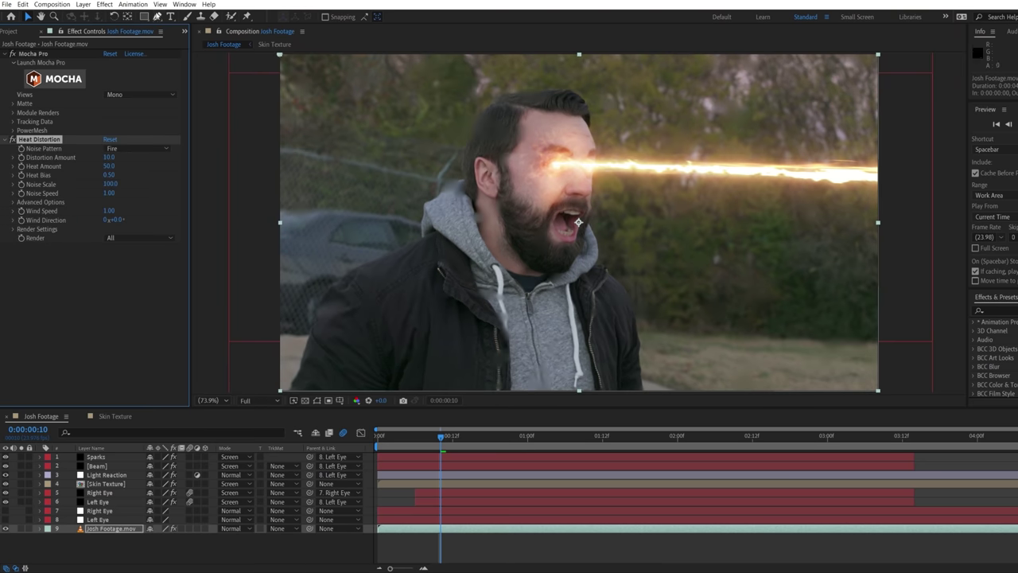
{"action": "key", "text": "g"}
{"action": "left_click", "coordinate": [543, 162]}
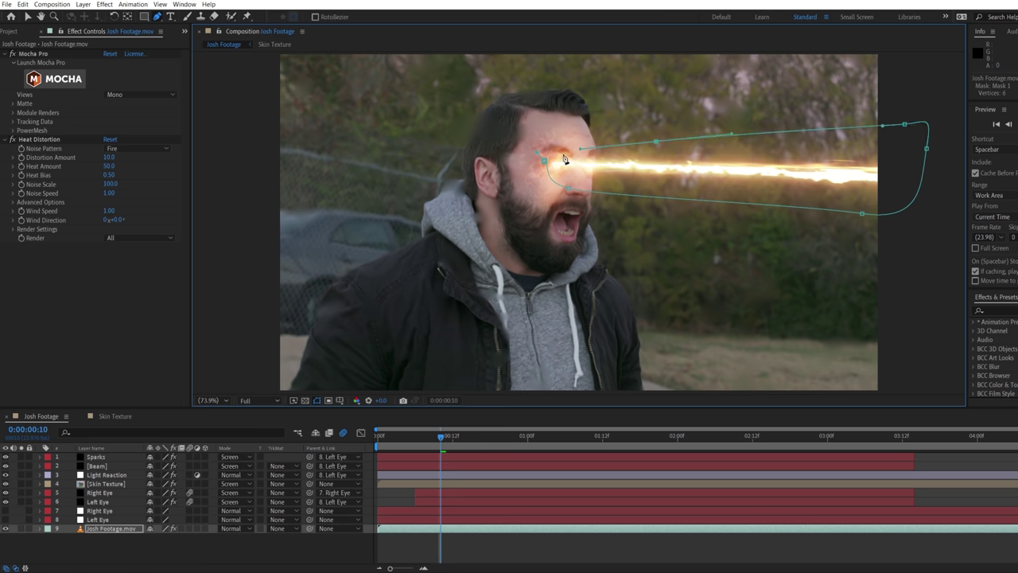